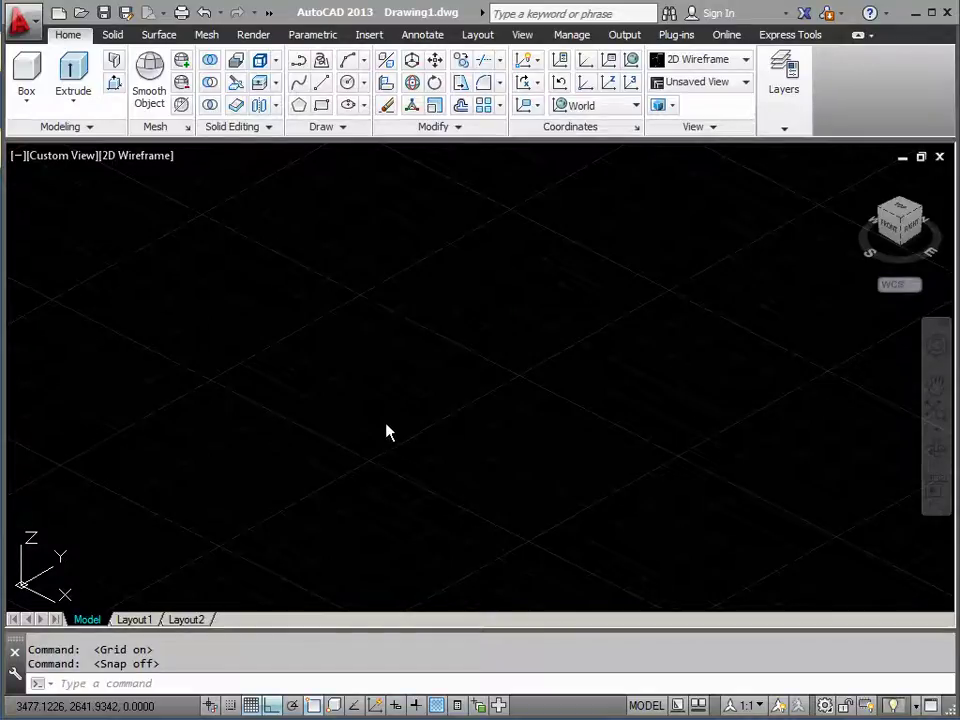
- Draw a 10 by 10 rectangle on the ground plane with the Rectangle command
{"action": "left_click", "coordinate": [356, 466]}
{"action": "key", "text": "Escape"}
{"action": "key", "text": "Escape"}
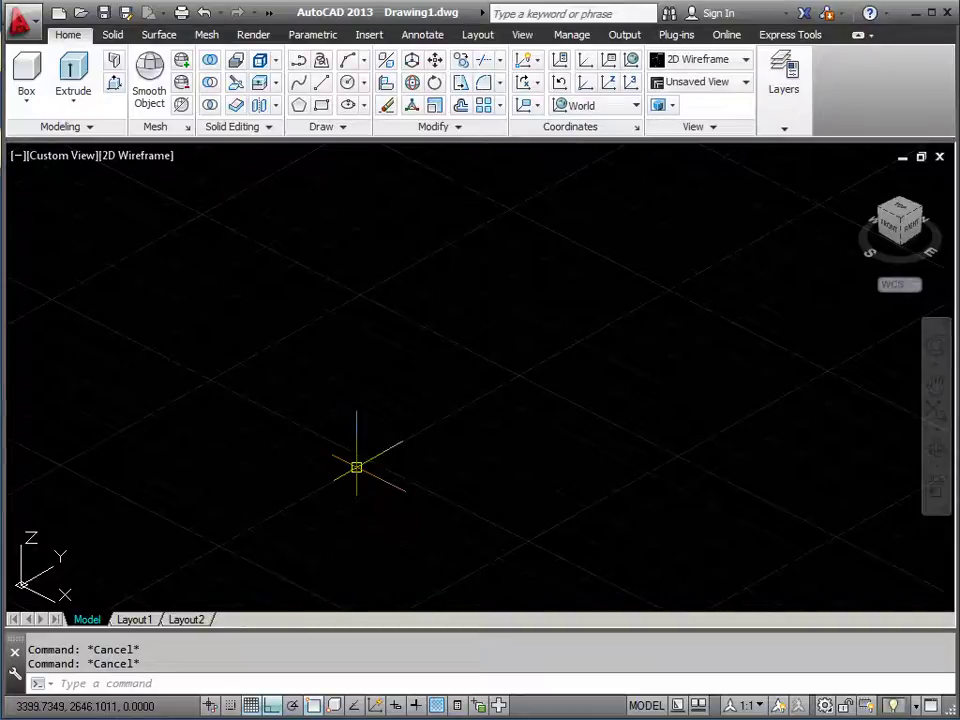
{"action": "type", "text": "REC"}
{"action": "key", "text": "Return"}
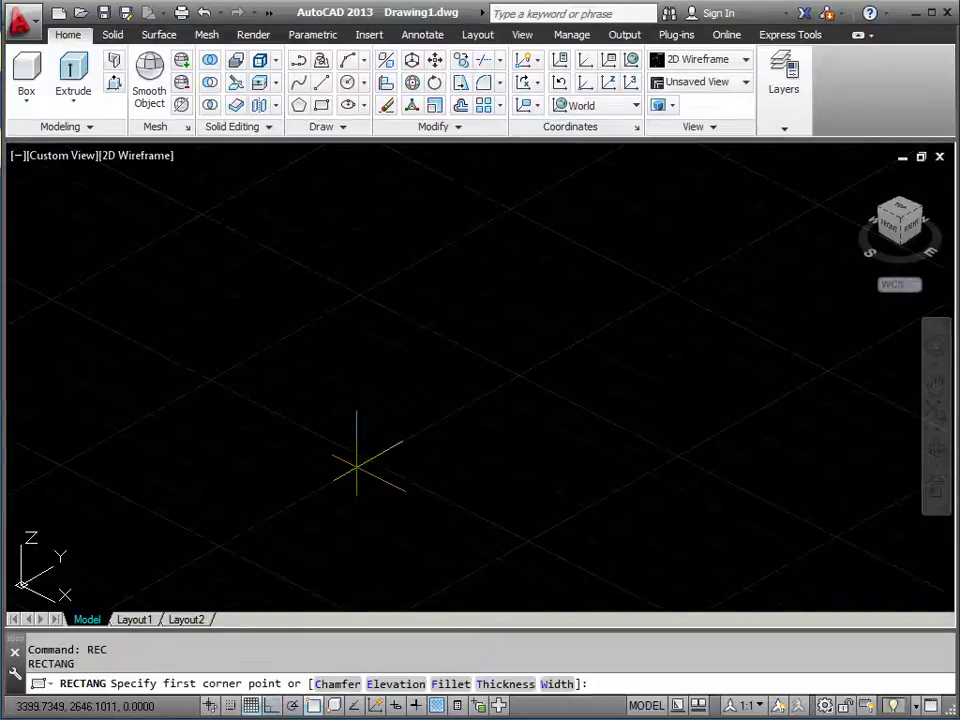
{"action": "left_click", "coordinate": [226, 444]}
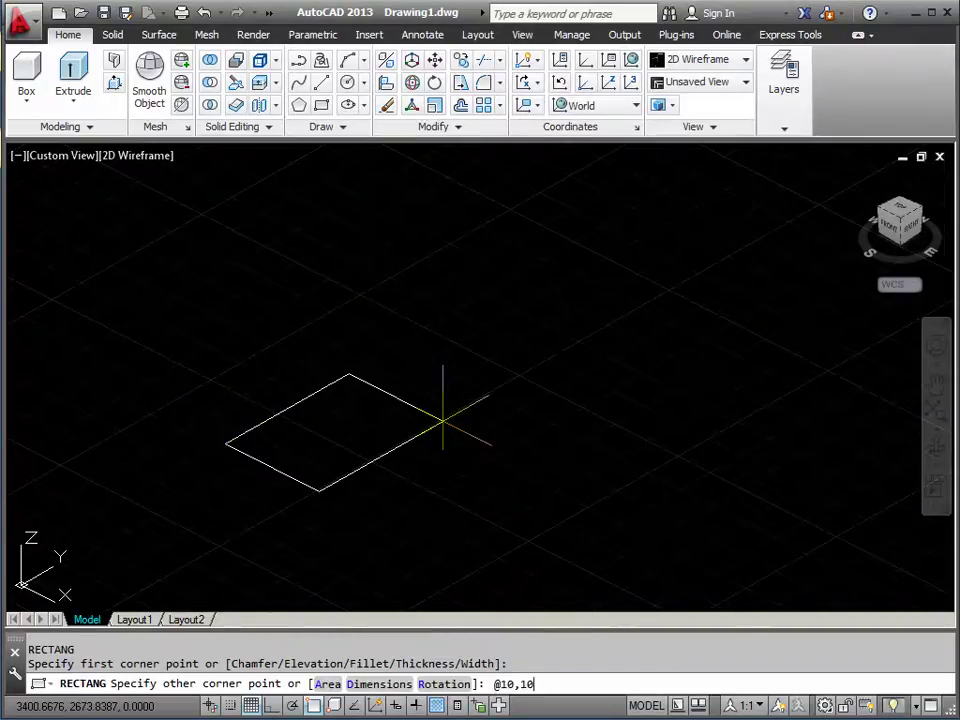
{"action": "type", "text": "@10,10"}
{"action": "key", "text": "Return"}
{"action": "scroll", "coordinate": [298, 420], "scroll_direction": "up", "scroll_amount": 4}
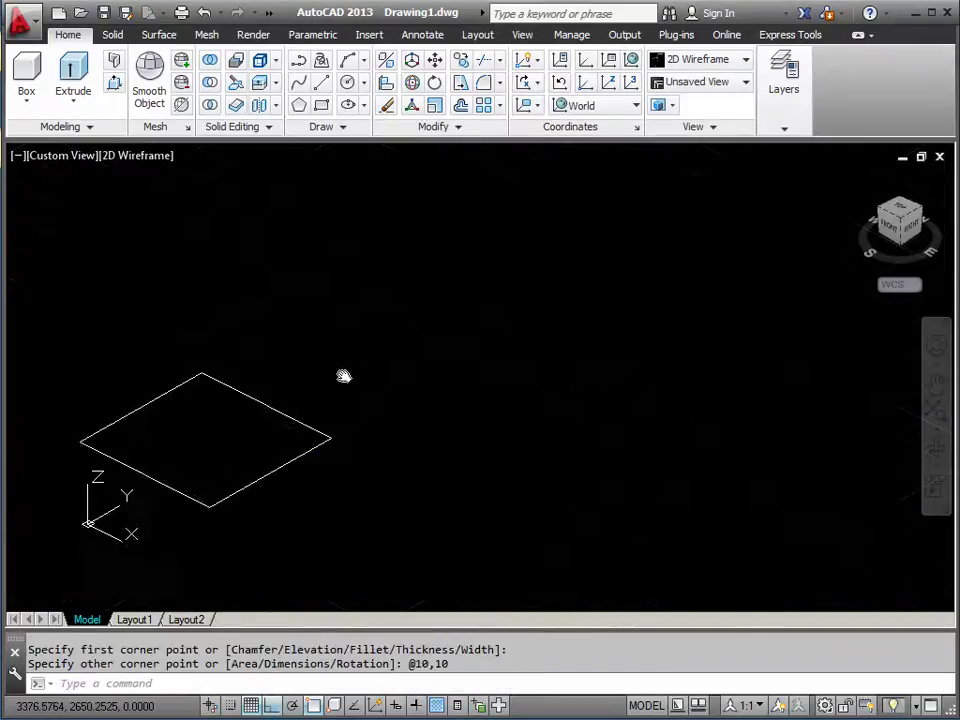
- Copy the rectangle from its rear corner to its front corner so the two squares touch at that corner
{"action": "type", "text": "cp"}
{"action": "key", "text": "Return"}
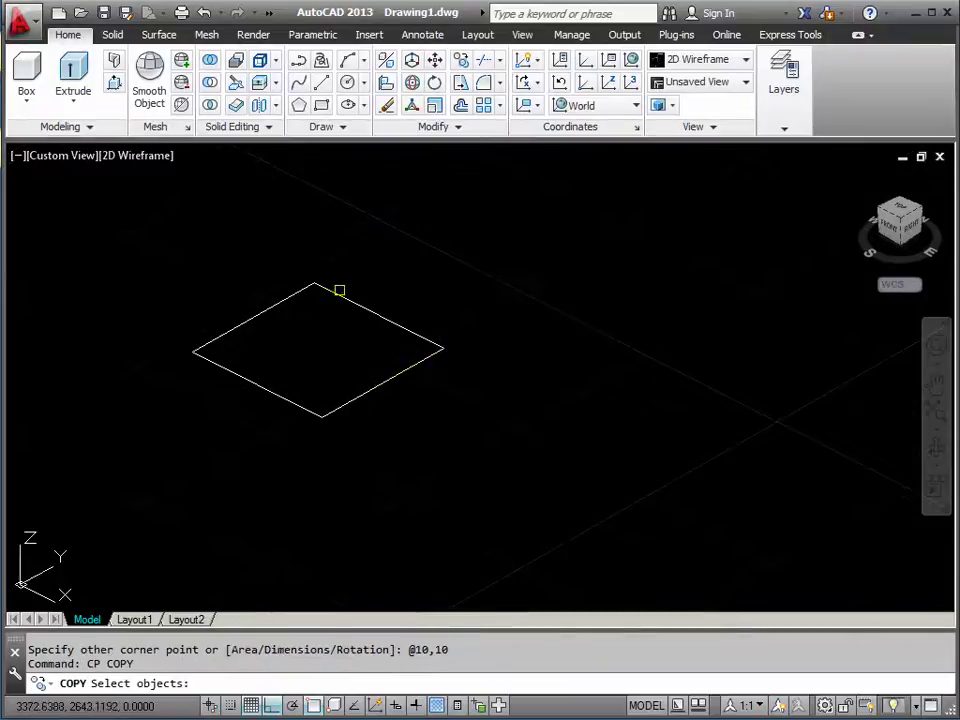
{"action": "left_click", "coordinate": [339, 289]}
{"action": "key", "text": "Return"}
{"action": "left_click", "coordinate": [315, 284]}
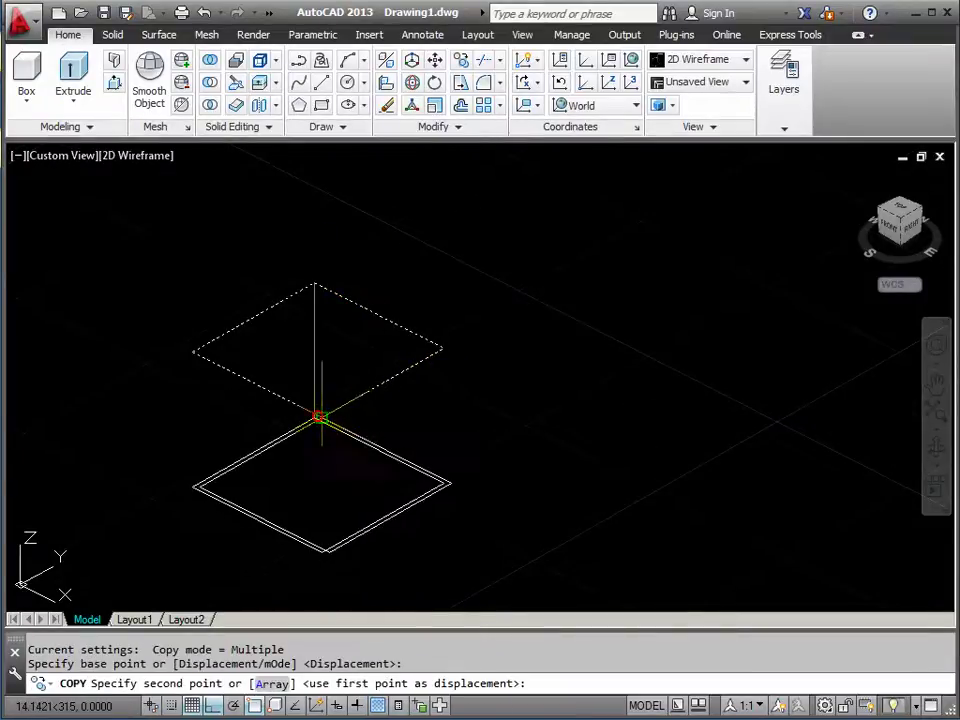
{"action": "key", "text": "Return"}
- Extrude both squares to a height of 10
{"action": "type", "text": "ext"}
{"action": "key", "text": "Return"}
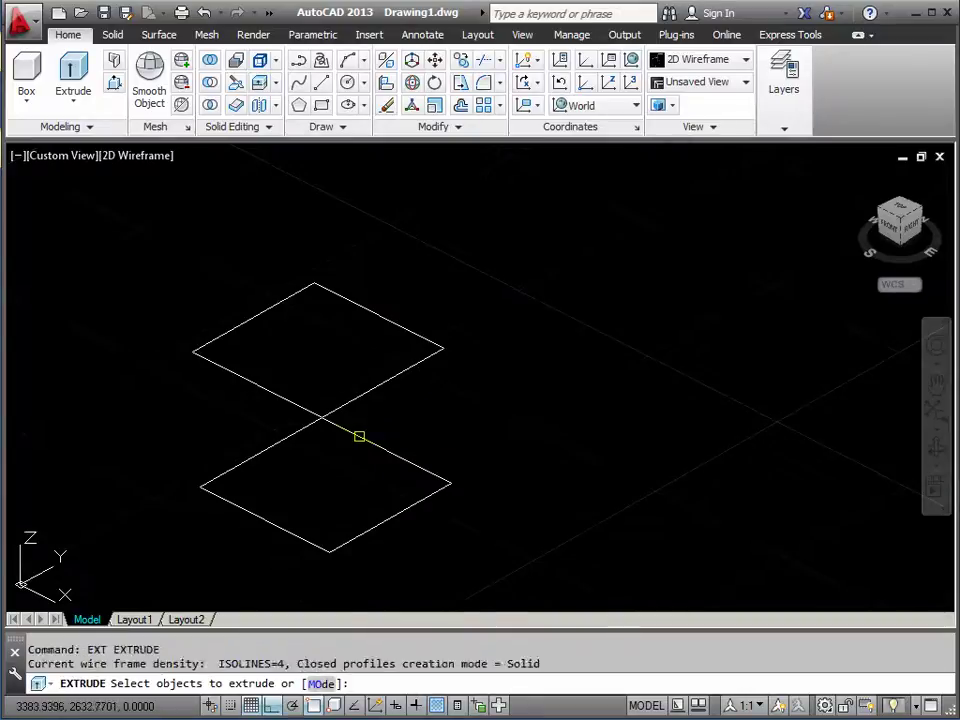
{"action": "left_click", "coordinate": [360, 436]}
{"action": "left_click", "coordinate": [450, 345]}
{"action": "key", "text": "Return"}
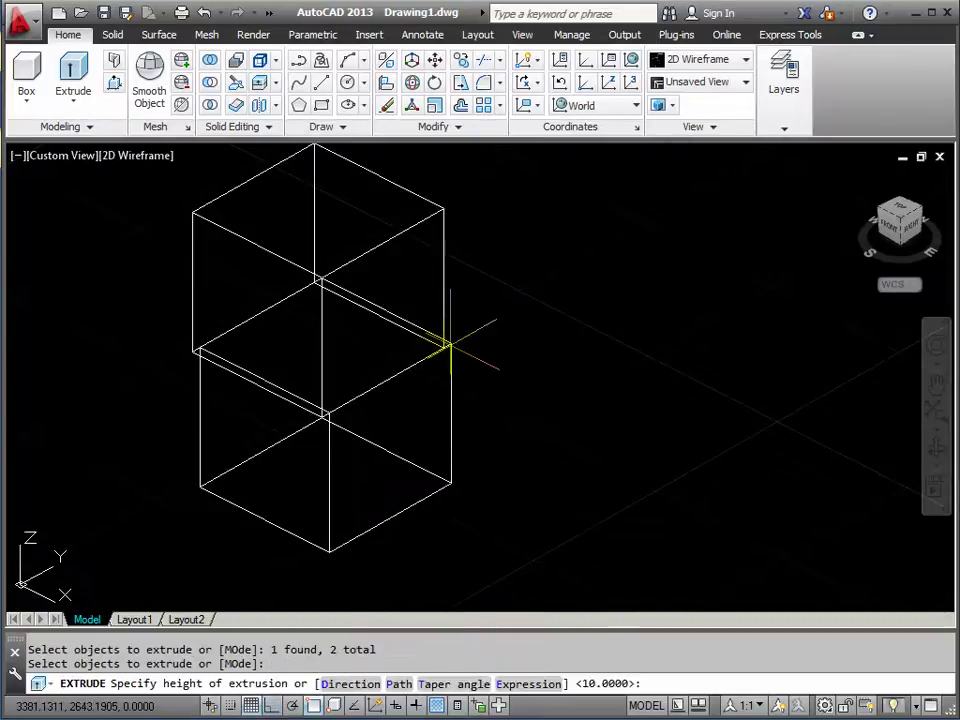
{"action": "type", "text": "10"}
{"action": "key", "text": "Return"}
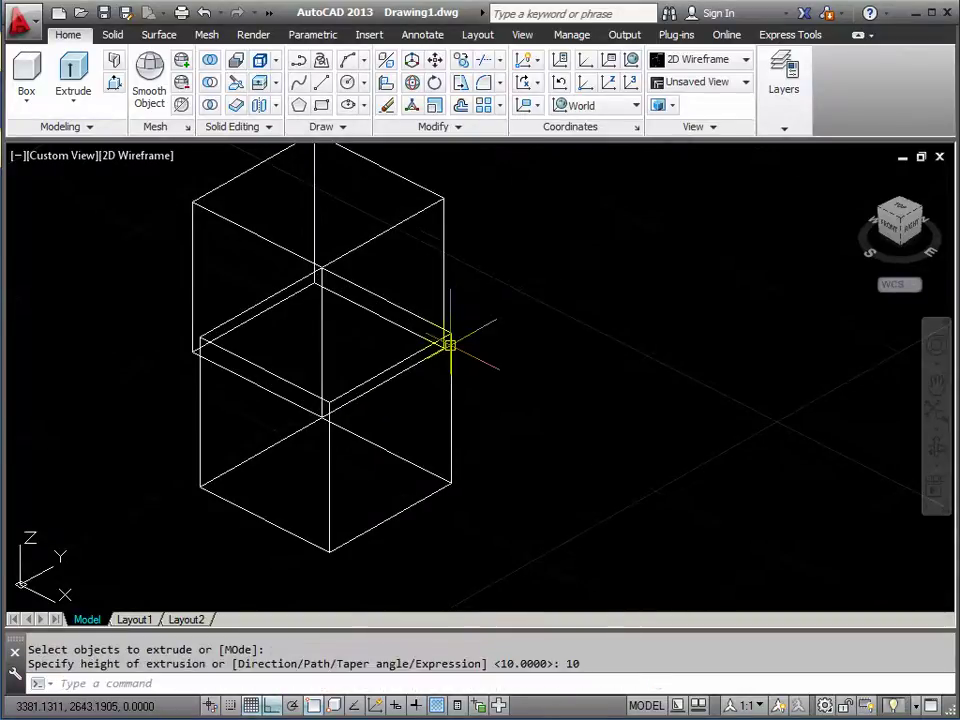
- Create a sloping 3D face in the rear cube from its lower front edge to its upper rear edge
{"action": "left_click", "coordinate": [936, 445]}
{"action": "left_click_drag", "start_coordinate": [351, 423], "coordinate": [371, 375]}
{"action": "right_click", "coordinate": [371, 376]}
{"action": "left_click", "coordinate": [399, 385]}
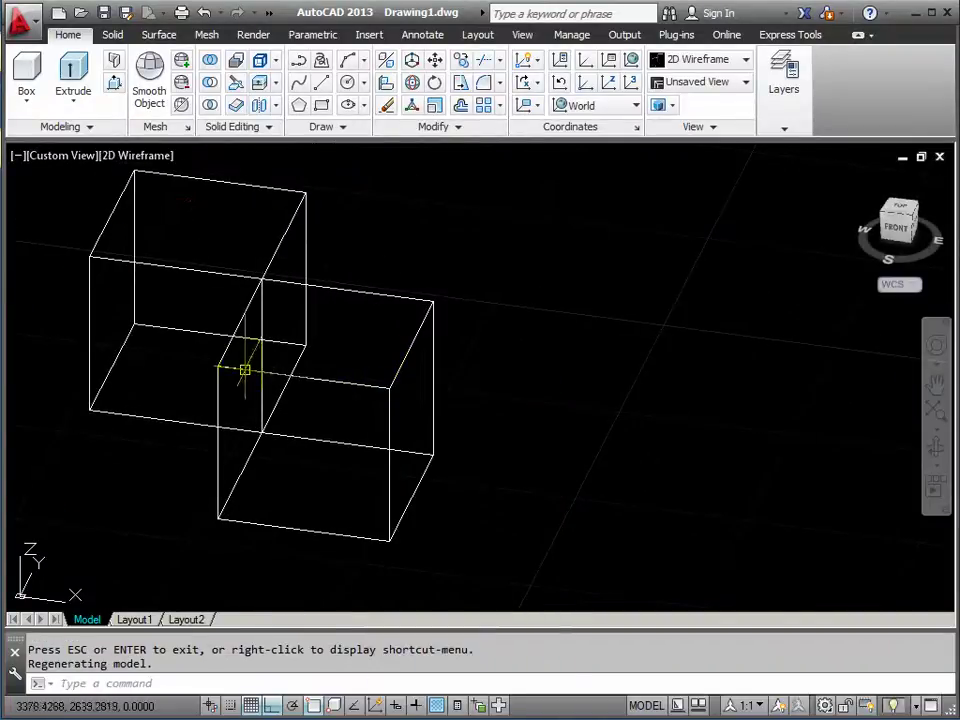
{"action": "type", "text": "3"}
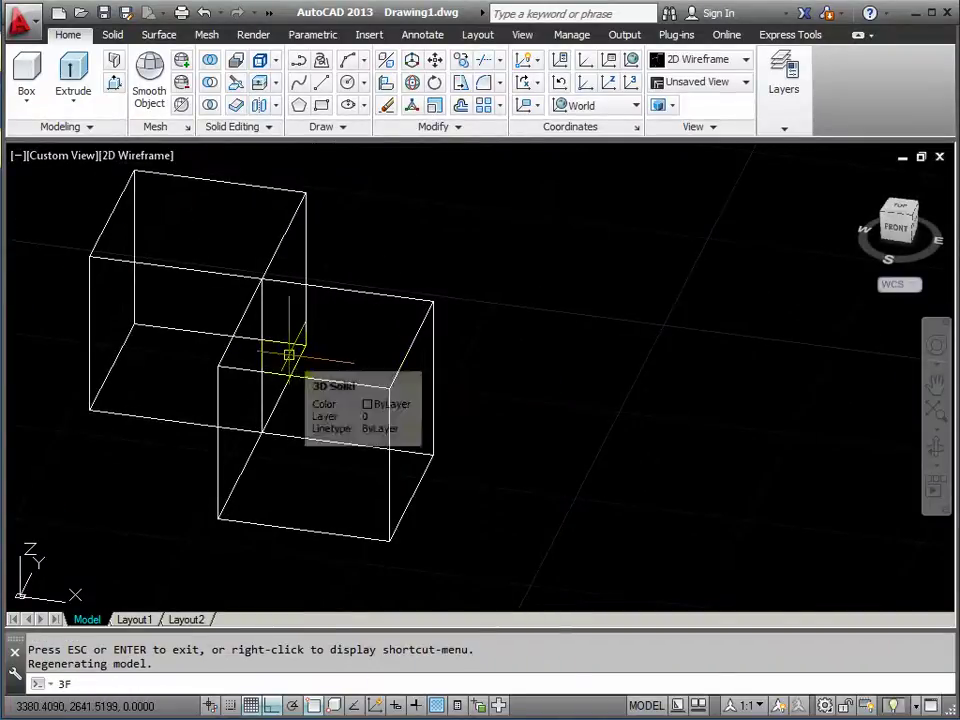
{"action": "type", "text": "F"}
{"action": "key", "text": "Return"}
{"action": "left_click", "coordinate": [89, 410]}
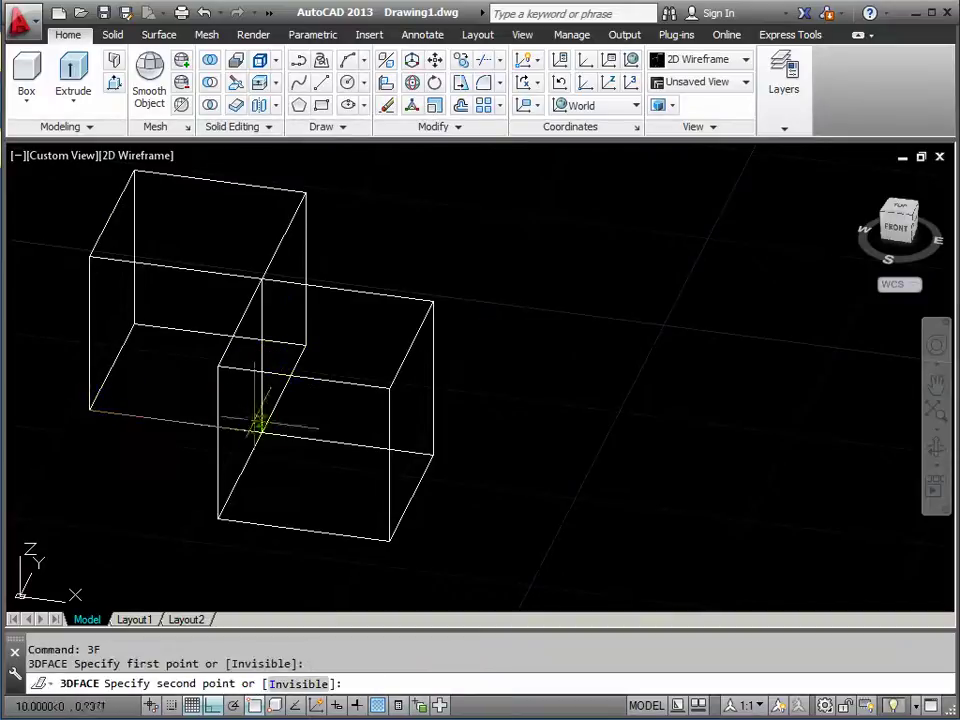
{"action": "left_click", "coordinate": [262, 432]}
{"action": "left_click", "coordinate": [307, 194]}
{"action": "left_click", "coordinate": [134, 172]}
{"action": "key", "text": "Return"}
- Create a sloping 3D face in the front cube from its lower left edge to its upper right edge
{"action": "key", "text": "Return"}
{"action": "left_click", "coordinate": [262, 432]}
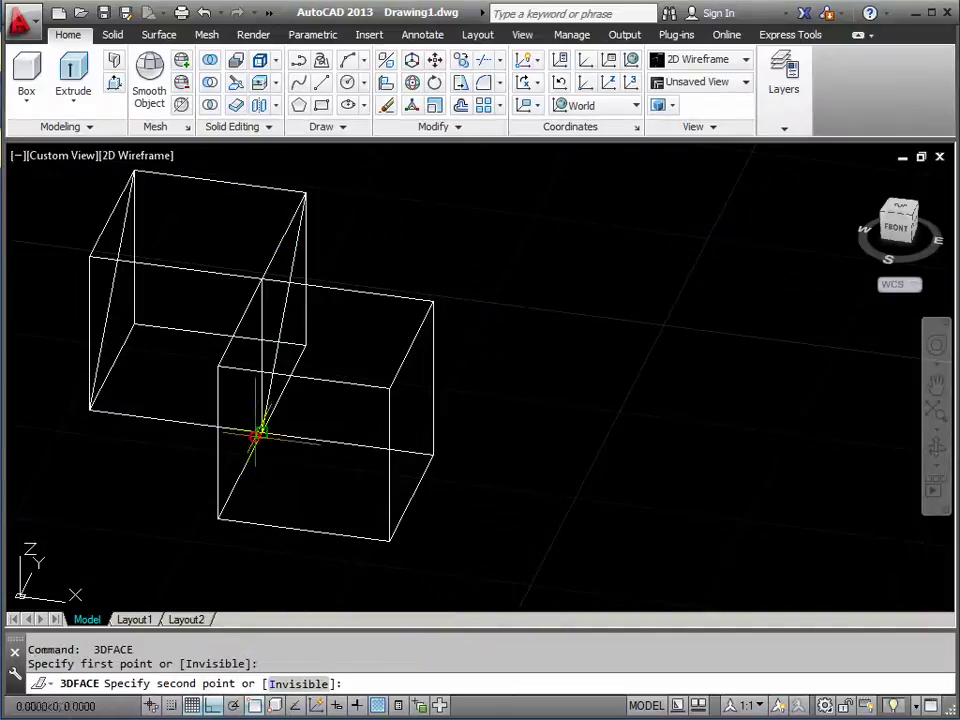
{"action": "left_click", "coordinate": [218, 518]}
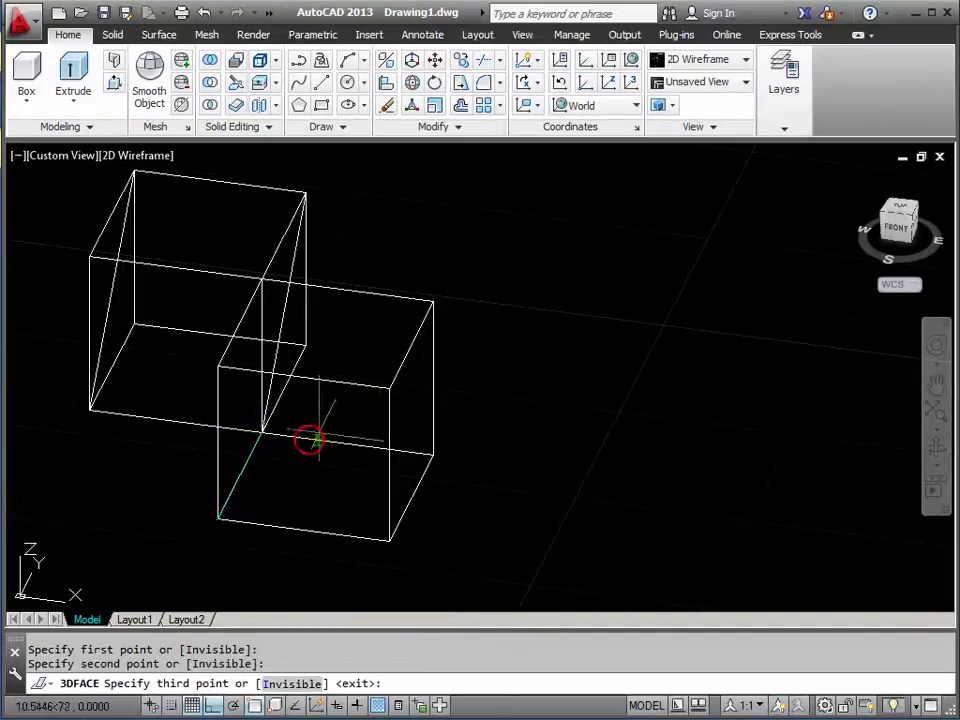
{"action": "left_click", "coordinate": [389, 388]}
{"action": "left_click", "coordinate": [431, 299]}
{"action": "left_click", "coordinate": [262, 432]}
{"action": "key", "text": "Return"}
{"action": "key", "text": "Escape"}
- Delete the extra triangular 3D face in the front cube, keeping the two sloping faces
{"action": "left_click", "coordinate": [346, 402]}
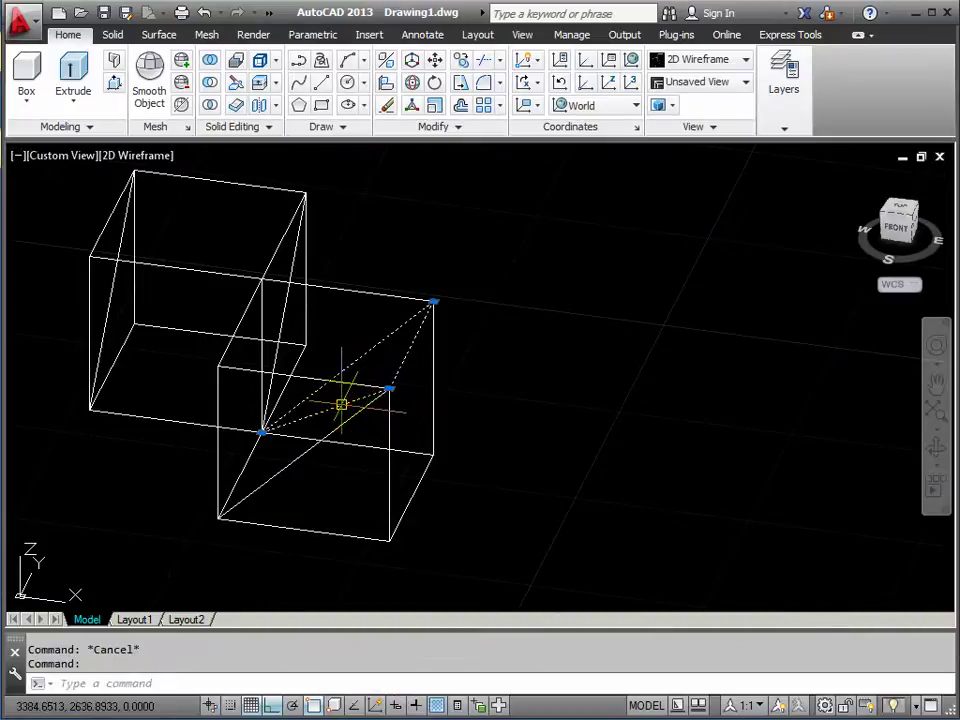
{"action": "key", "text": "Delete"}
{"action": "left_click", "coordinate": [346, 426]}
{"action": "key", "text": "Escape"}
{"action": "left_click", "coordinate": [283, 317]}
{"action": "key", "text": "Escape"}
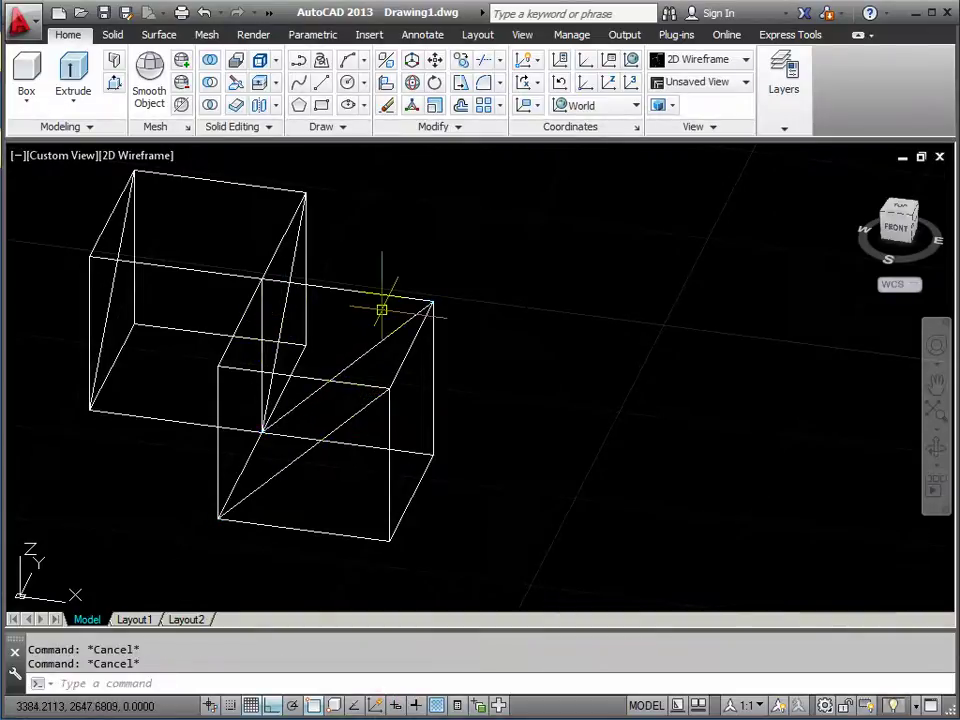
- Draw two construction polylines extending the upper edges of the sloping faces until they cross
{"action": "type", "text": "PL"}
{"action": "key", "text": "Return"}
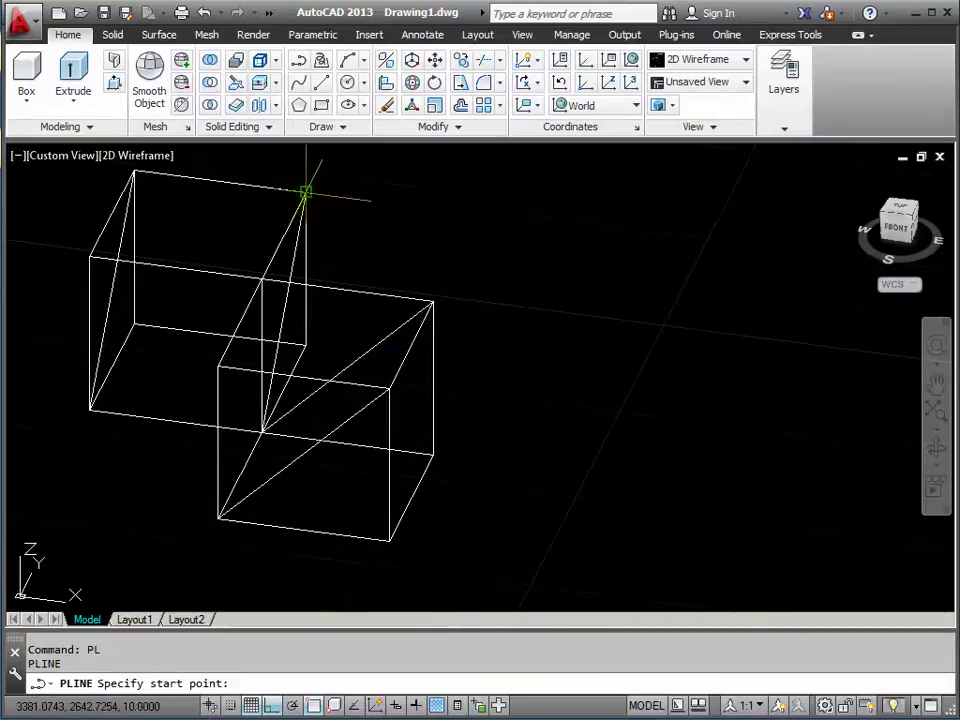
{"action": "left_click", "coordinate": [306, 192]}
{"action": "left_click", "coordinate": [592, 229]}
{"action": "key", "text": "Return"}
{"action": "key", "text": "Return"}
{"action": "left_click", "coordinate": [431, 299]}
{"action": "left_click", "coordinate": [494, 180]}
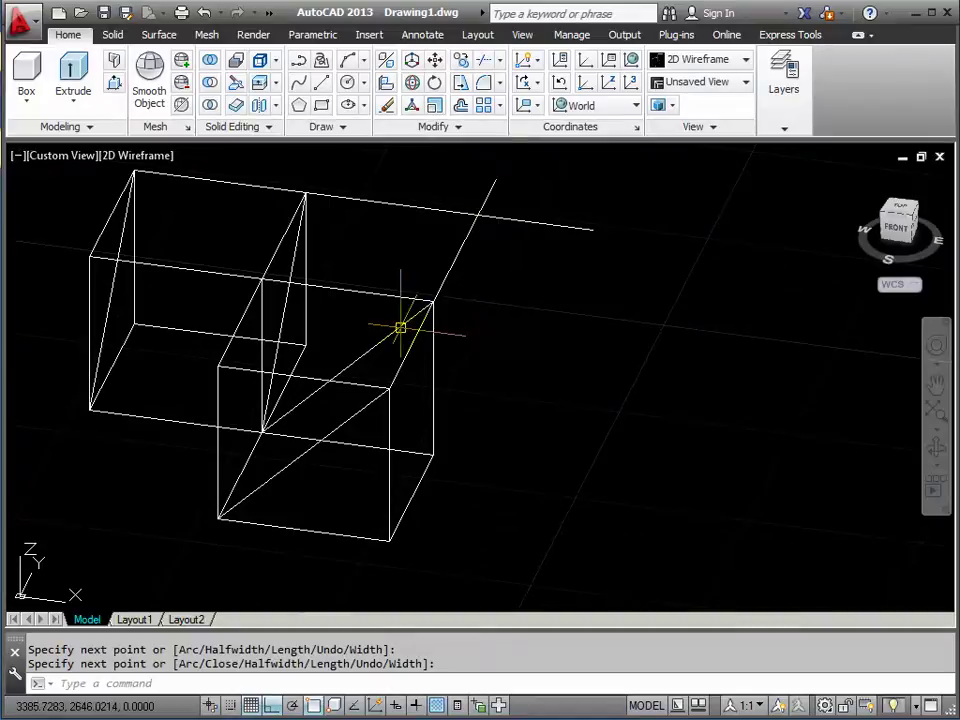
{"action": "key", "text": "Return"}
- Stretch the near upper corner of each sloping face to the intersection of the two construction polylines
{"action": "left_click", "coordinate": [432, 300]}
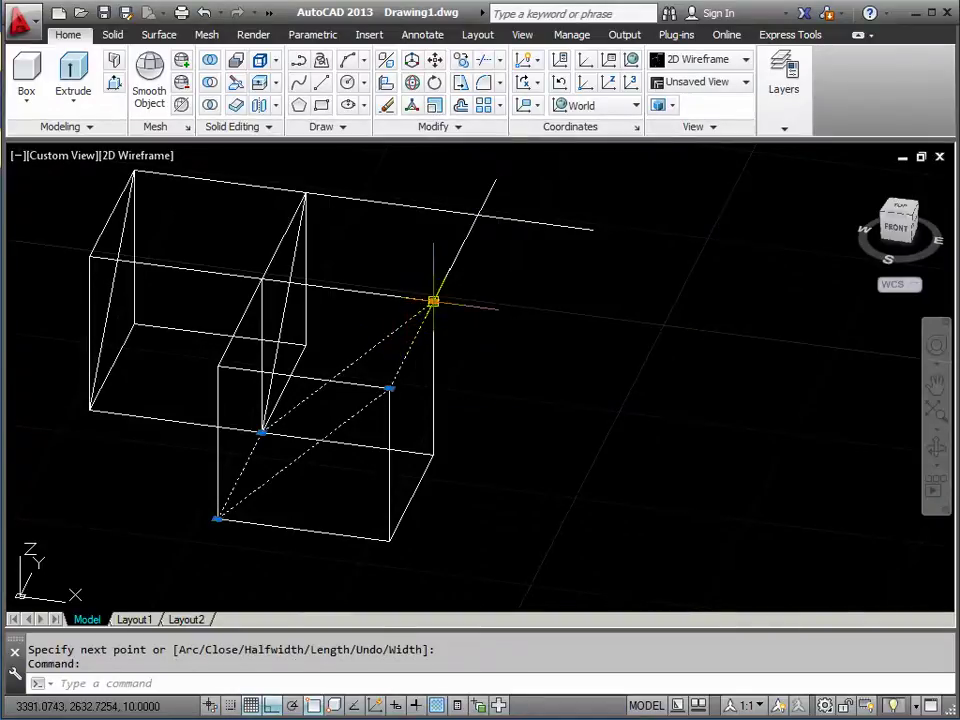
{"action": "left_click", "coordinate": [432, 300]}
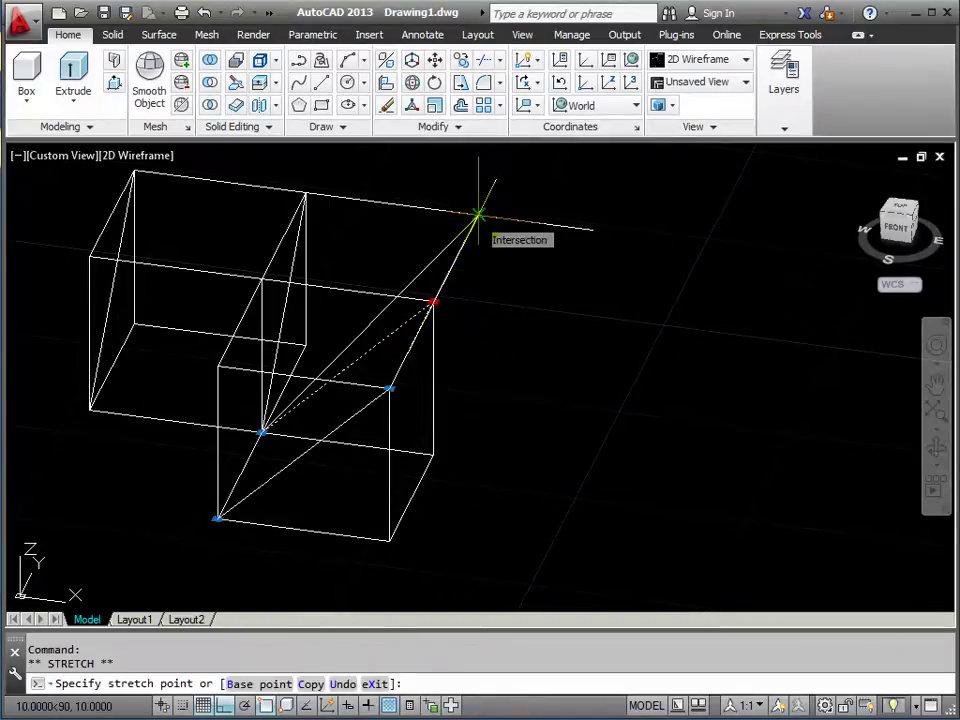
{"action": "left_click", "coordinate": [478, 215]}
{"action": "left_click", "coordinate": [300, 233]}
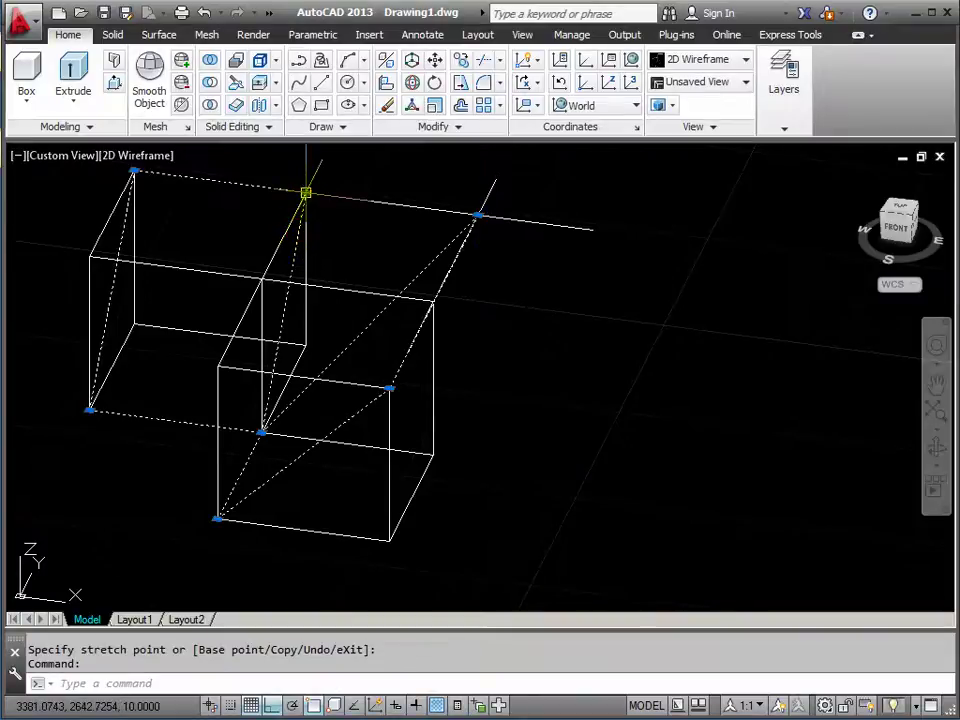
{"action": "left_click", "coordinate": [305, 192]}
{"action": "key", "text": "Escape"}
{"action": "key", "text": "Escape"}
- Delete the two construction polylines and both cubes, keeping only the two sloping faces
{"action": "left_click", "coordinate": [503, 217]}
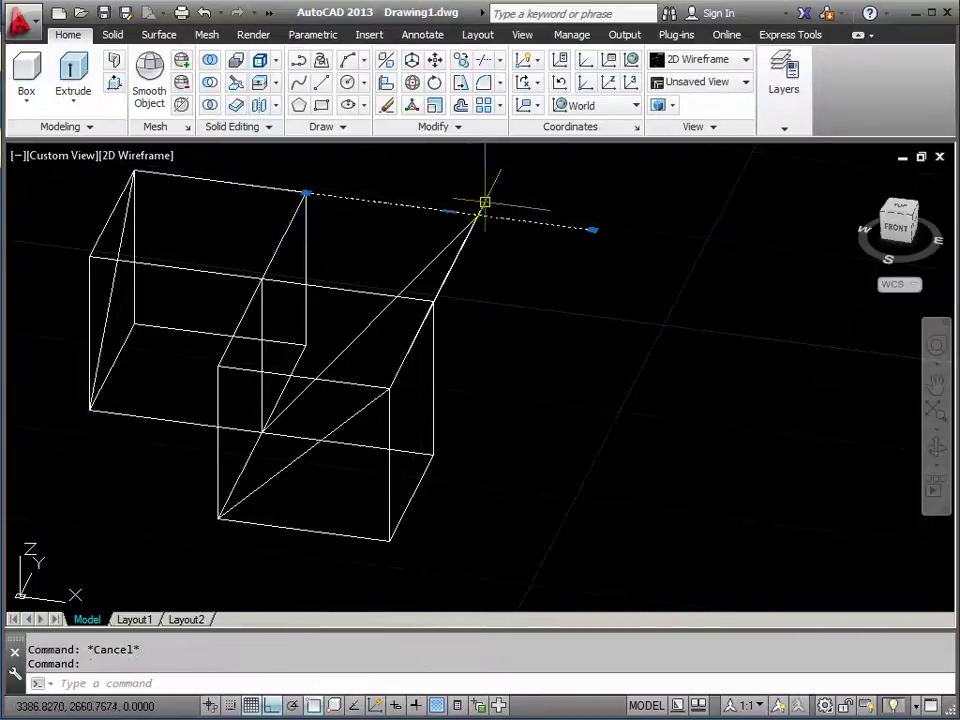
{"action": "key", "text": "Delete"}
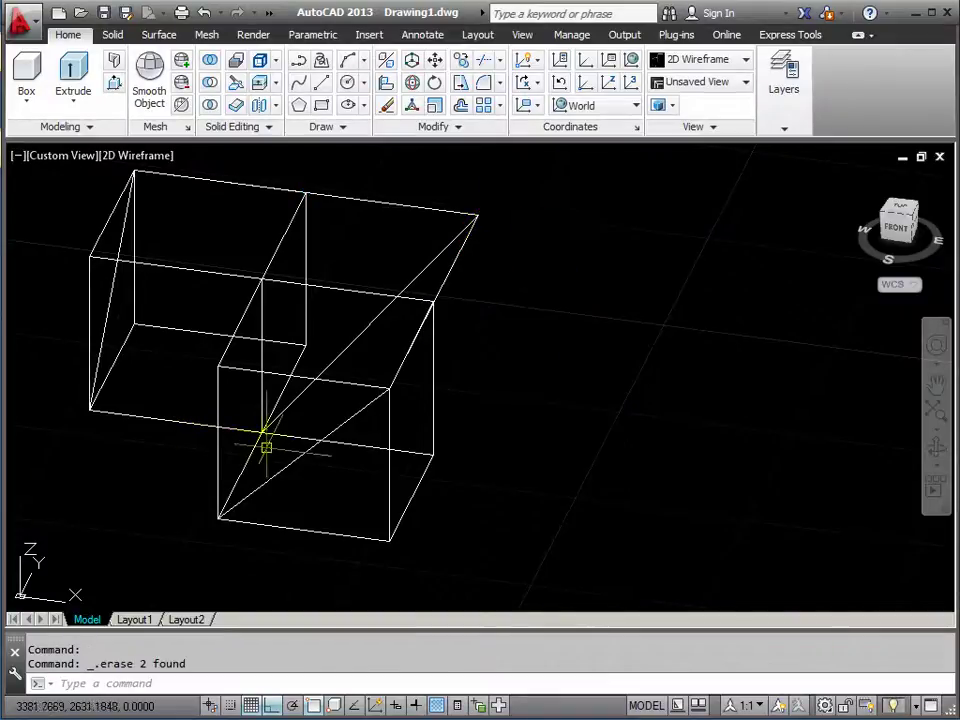
{"action": "left_click", "coordinate": [261, 316]}
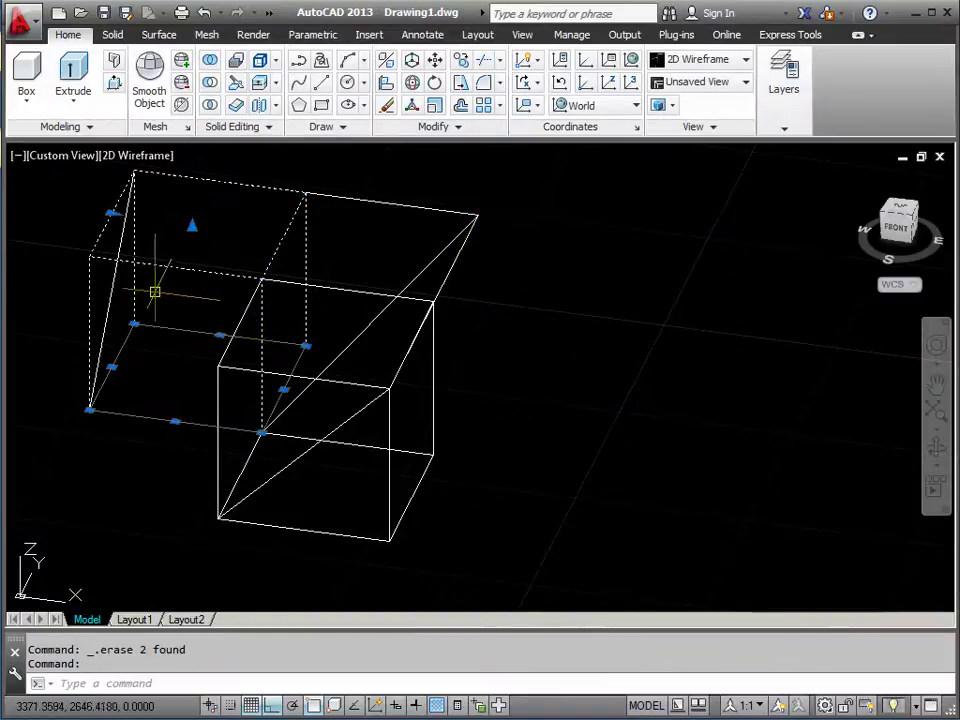
{"action": "key", "text": "Delete"}
{"action": "left_click", "coordinate": [254, 306]}
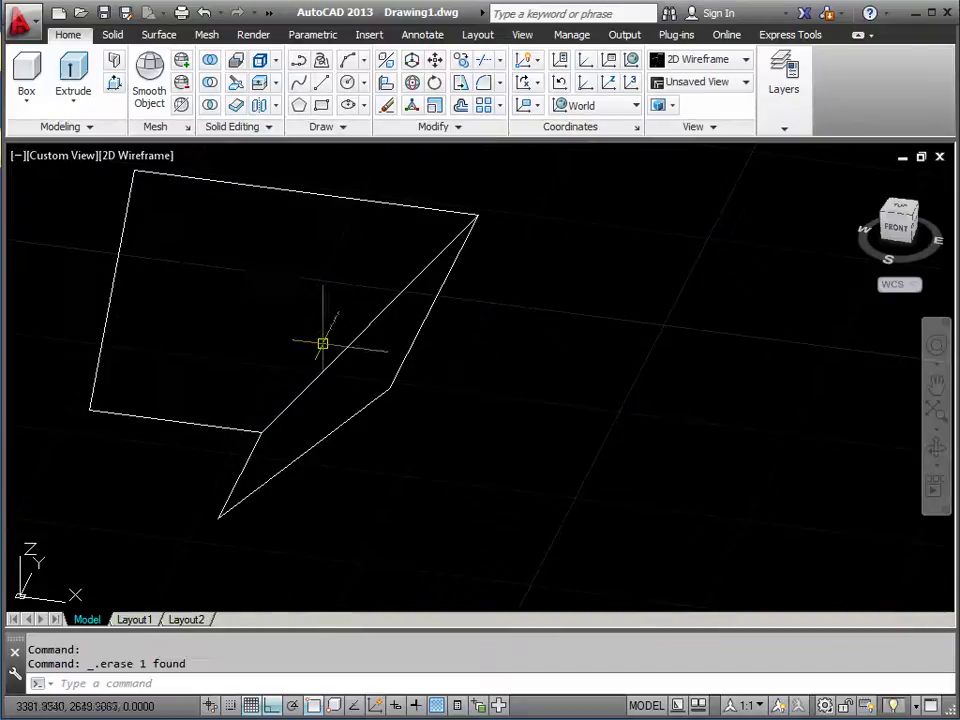
- Display the two joined faces in the Shaded visual style
{"action": "left_click", "coordinate": [934, 449]}
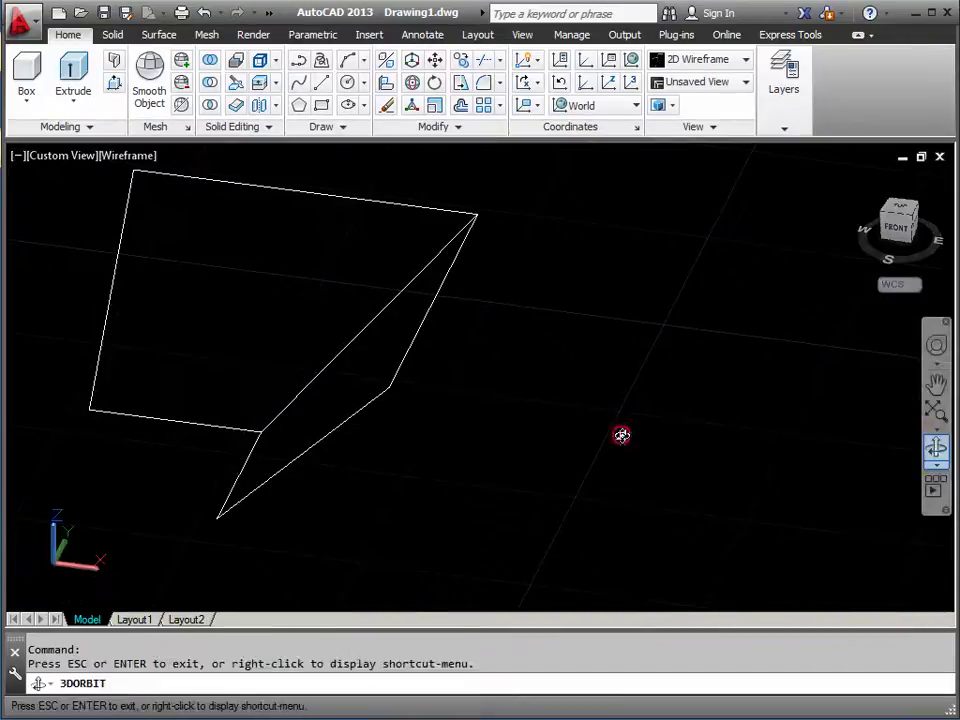
{"action": "left_click_drag", "start_coordinate": [261, 399], "coordinate": [291, 364]}
{"action": "right_click", "coordinate": [291, 364]}
{"action": "left_click", "coordinate": [300, 364]}
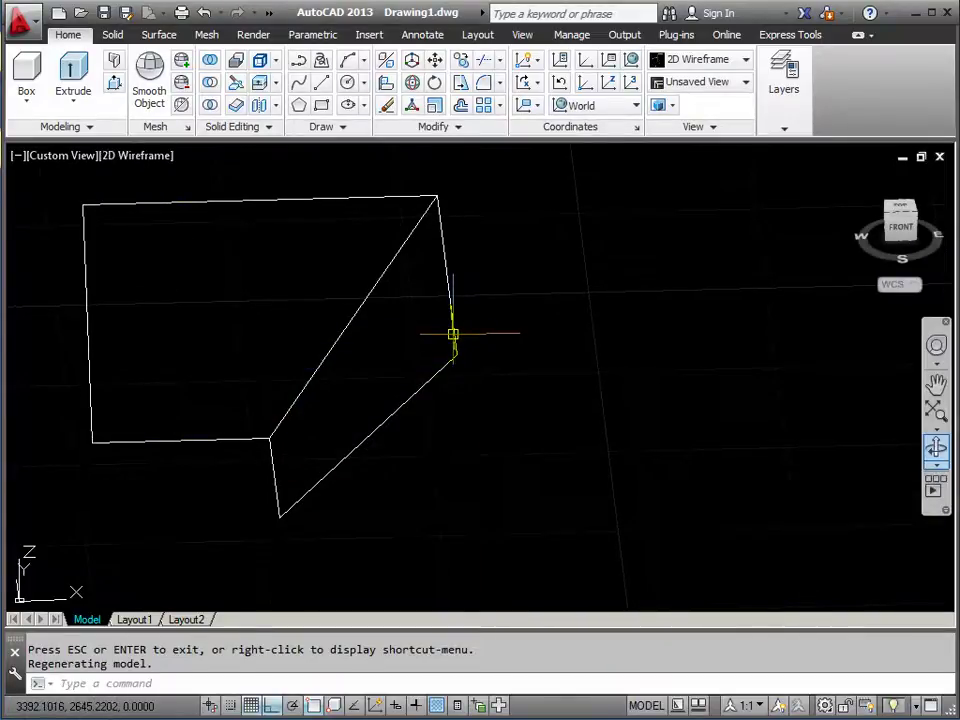
{"action": "left_click", "coordinate": [137, 156]}
{"action": "left_click", "coordinate": [187, 262]}
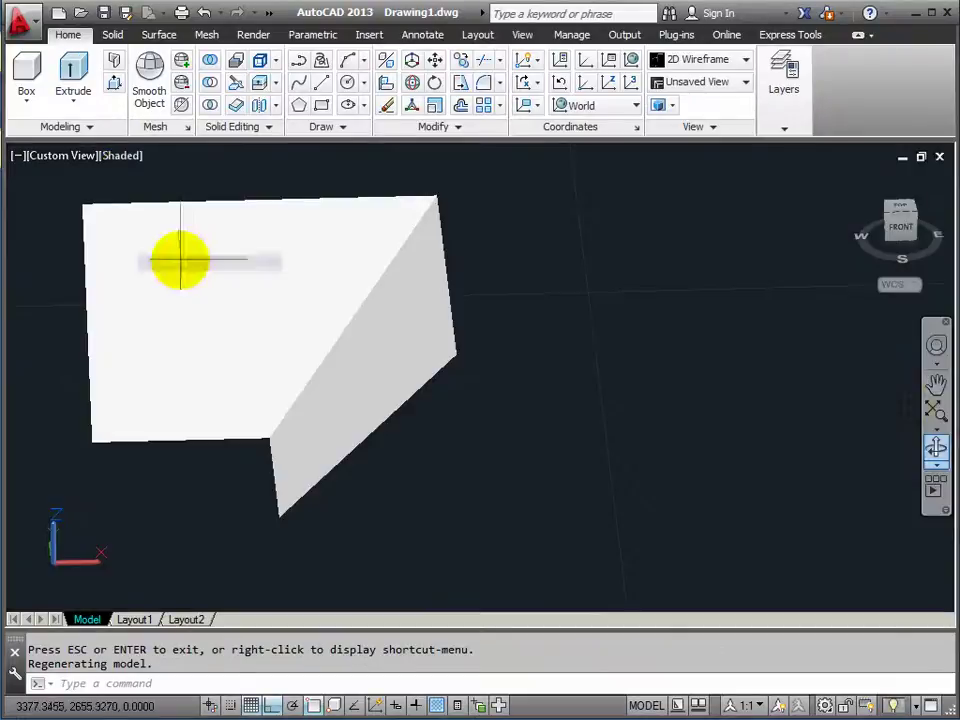
- Examine the shaded faces from another side and return the display to the 2D Wireframe visual style
{"action": "left_click", "coordinate": [937, 452]}
{"action": "mouse_move", "coordinate": [366, 399]}
{"action": "left_mouse_down"}
{"action": "mouse_move", "coordinate": [452, 326]}
{"action": "mouse_move", "coordinate": [492, 334]}
{"action": "mouse_move", "coordinate": [317, 371]}
{"action": "mouse_move", "coordinate": [519, 386]}
{"action": "mouse_move", "coordinate": [545, 370]}
{"action": "left_mouse_up"}
{"action": "right_click", "coordinate": [551, 366]}
{"action": "left_click", "coordinate": [551, 366]}
{"action": "left_click", "coordinate": [121, 155]}
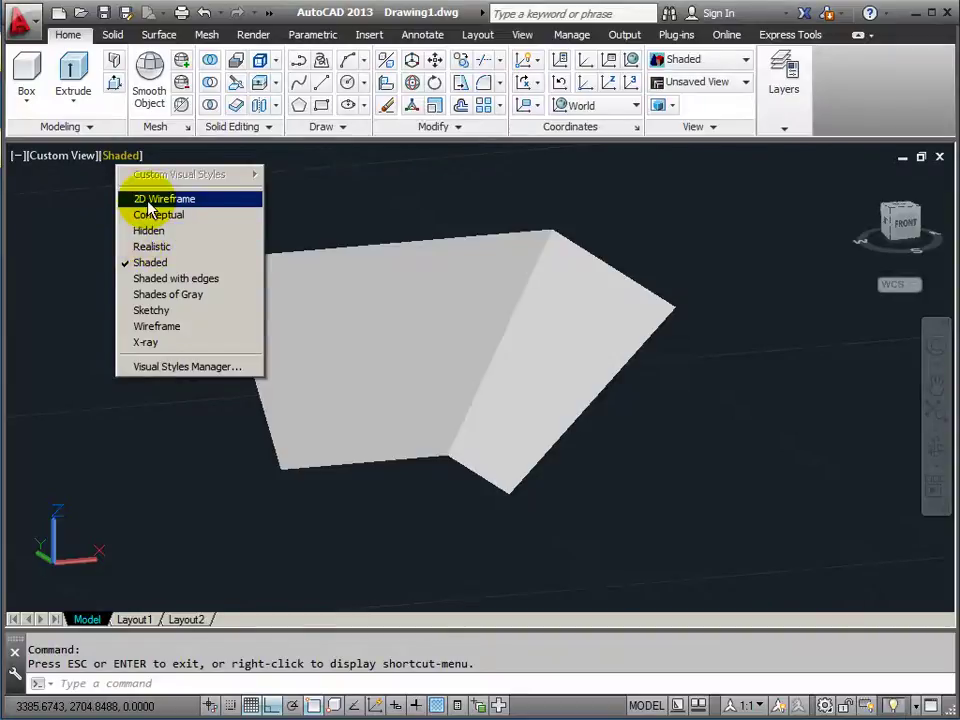
{"action": "left_click", "coordinate": [160, 199]}
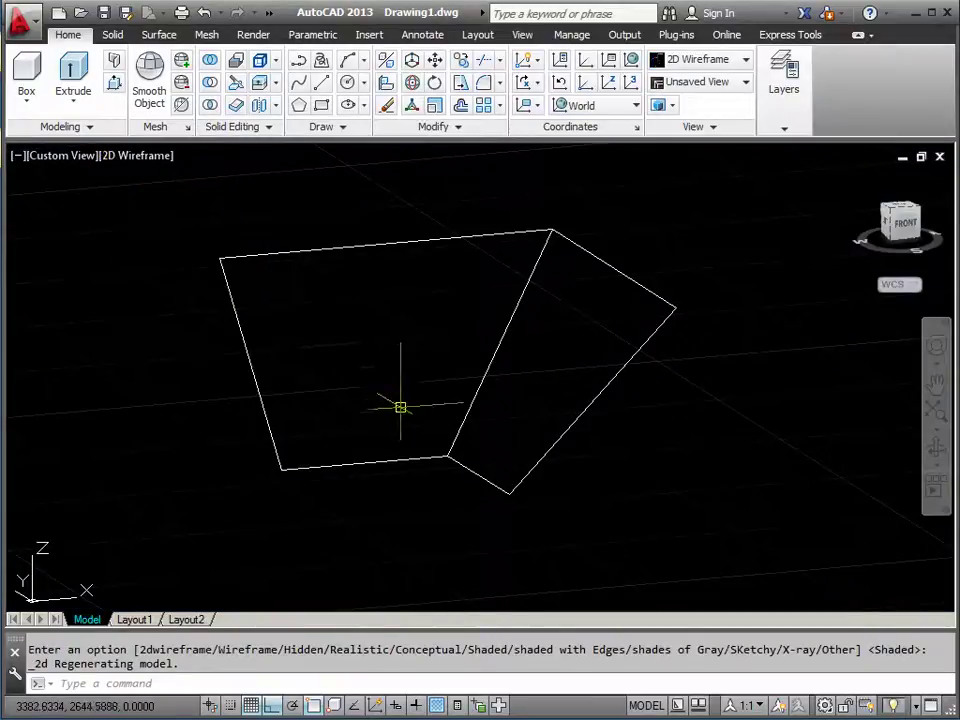
{"action": "middle_click_drag", "start_coordinate": [444, 408], "coordinate": [419, 429]}
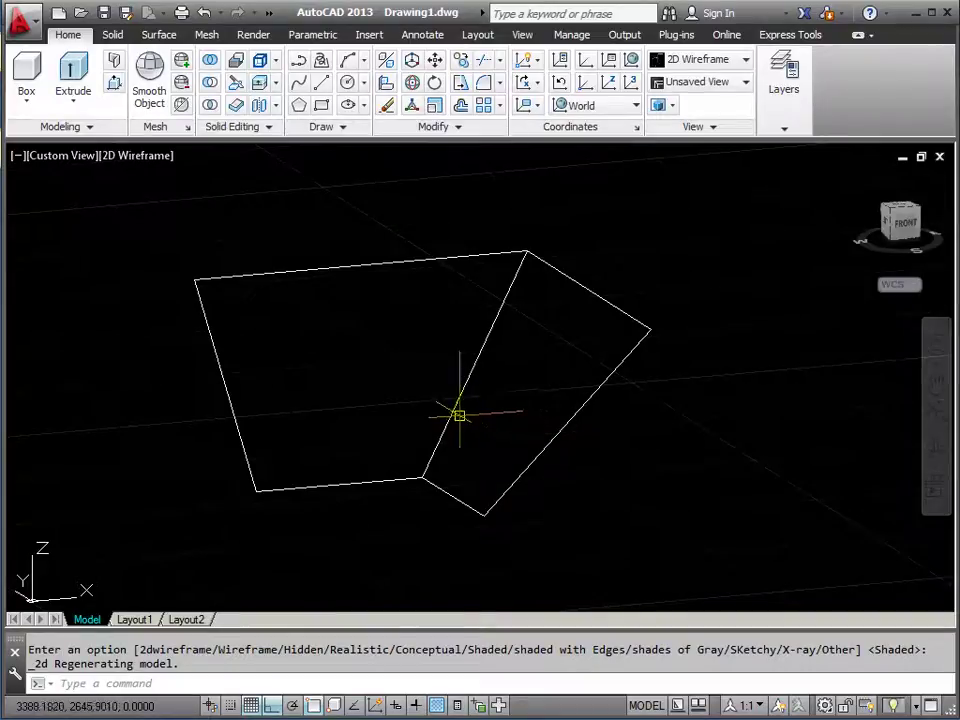
{"action": "type", "text": "3P"}
{"action": "key", "text": "Escape"}
{"action": "key", "text": "Escape"}
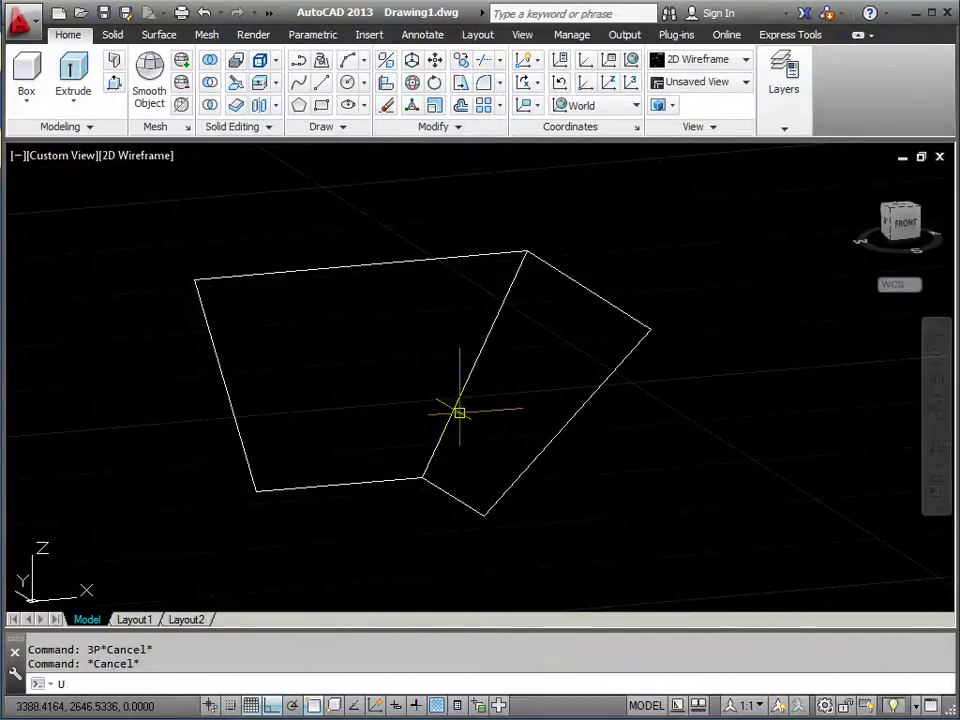
- Define a three-point UCS on the larger sloping face: origin at the shared edge's lower end, X along that edge, Y toward the face's far upper corner
{"action": "key", "text": "Return"}
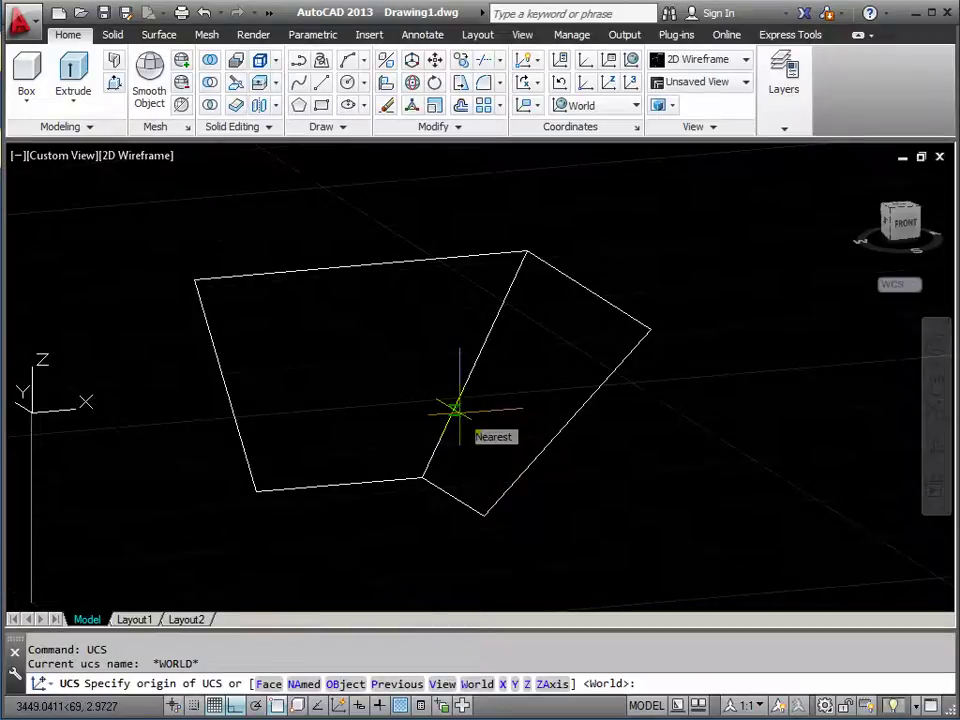
{"action": "key", "text": "Return"}
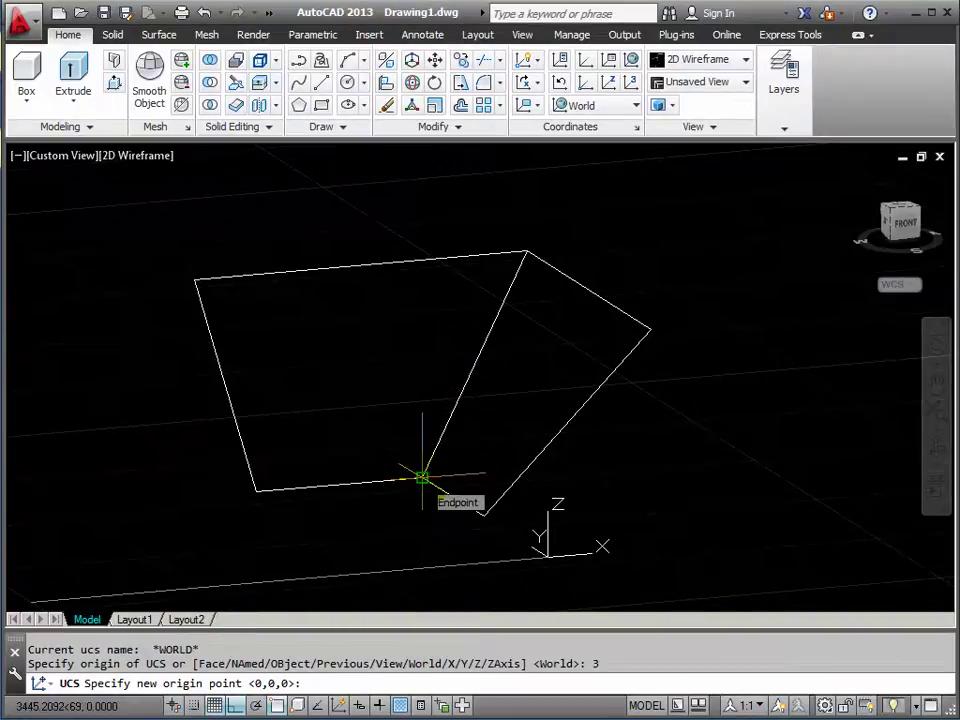
{"action": "left_click", "coordinate": [421, 478]}
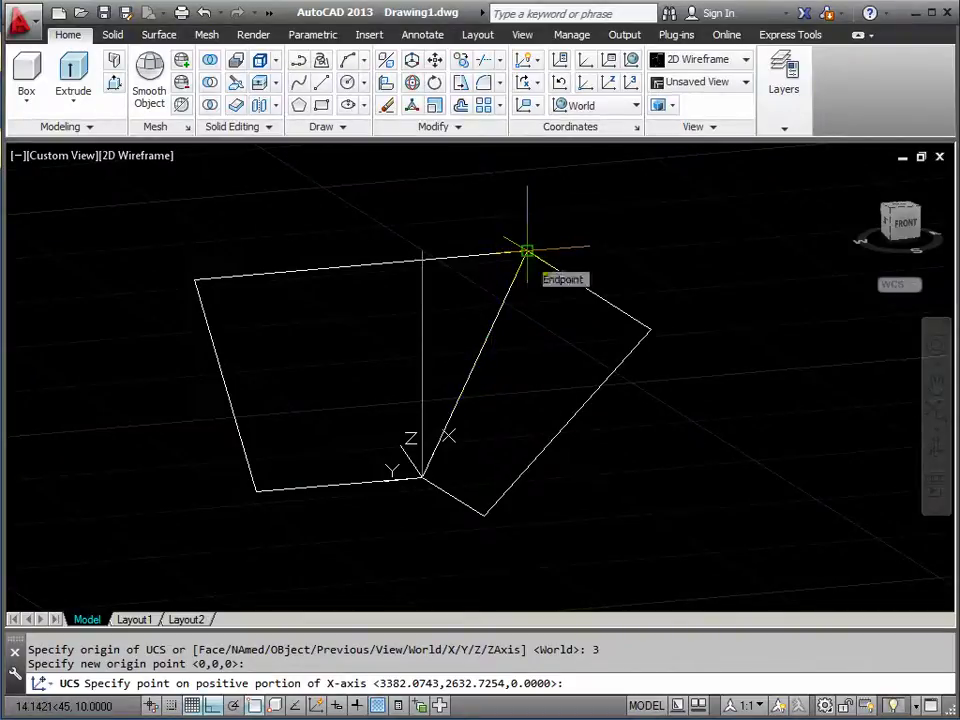
{"action": "left_click", "coordinate": [527, 250]}
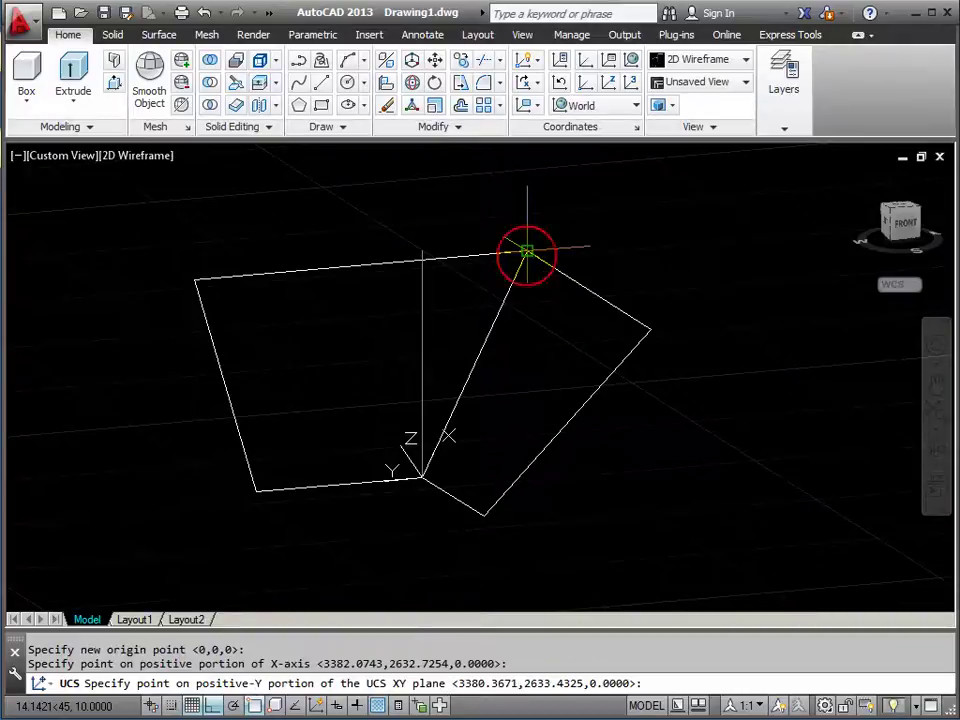
{"action": "left_click", "coordinate": [195, 280]}
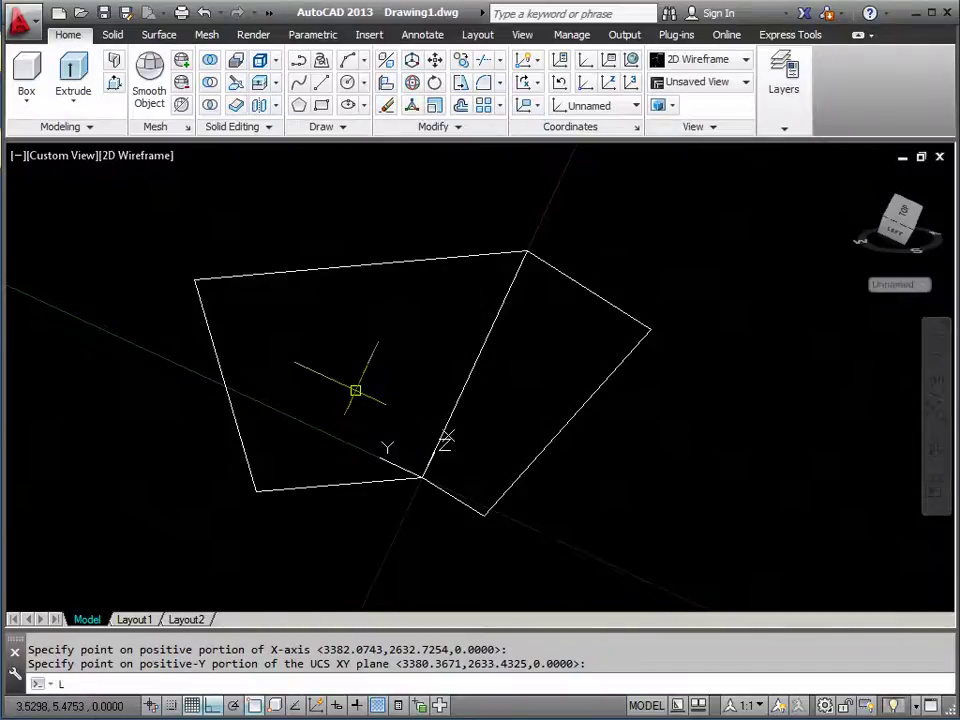
- Draw a line across the larger face, starting on the shared edge and running perpendicular to it along the Y axis
{"action": "type", "text": "L"}
{"action": "key", "text": "Return"}
{"action": "left_click", "coordinate": [450, 403]}
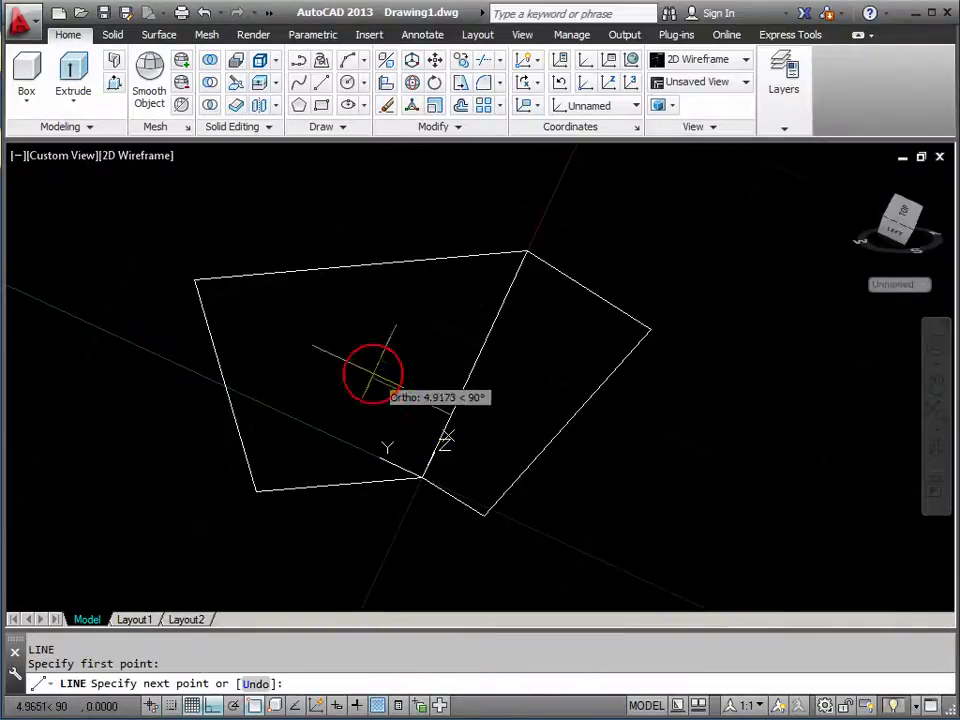
{"action": "left_click", "coordinate": [340, 365]}
{"action": "key", "text": "Return"}
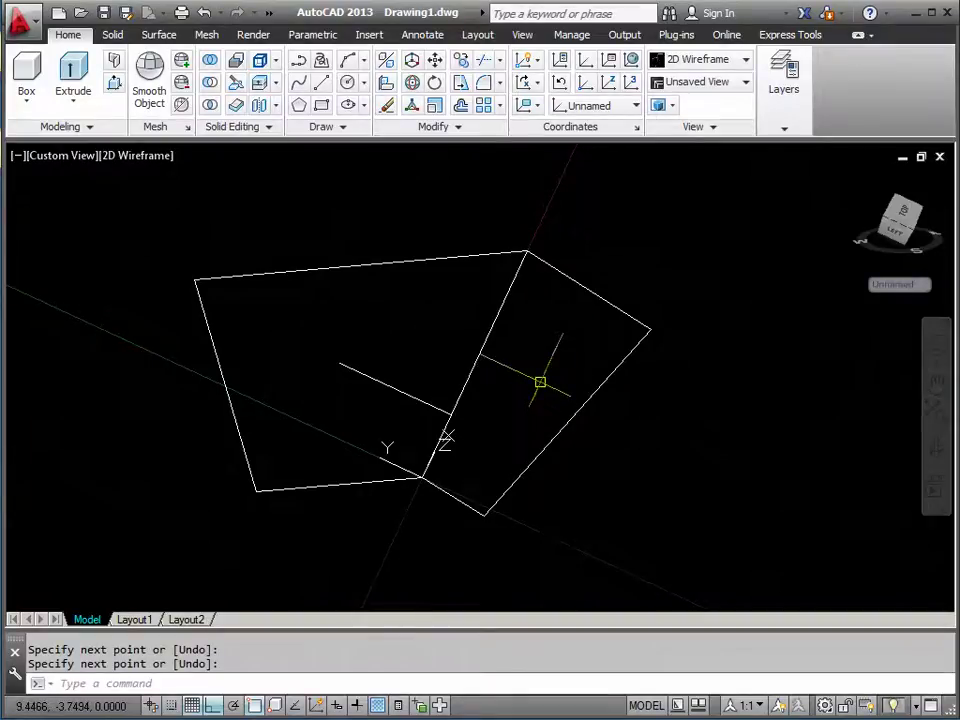
- Define a three-point UCS on the other face: origin at the shared edge's upper end, X down that edge, Y toward the face's outer upper corner
{"action": "type", "text": "UCS"}
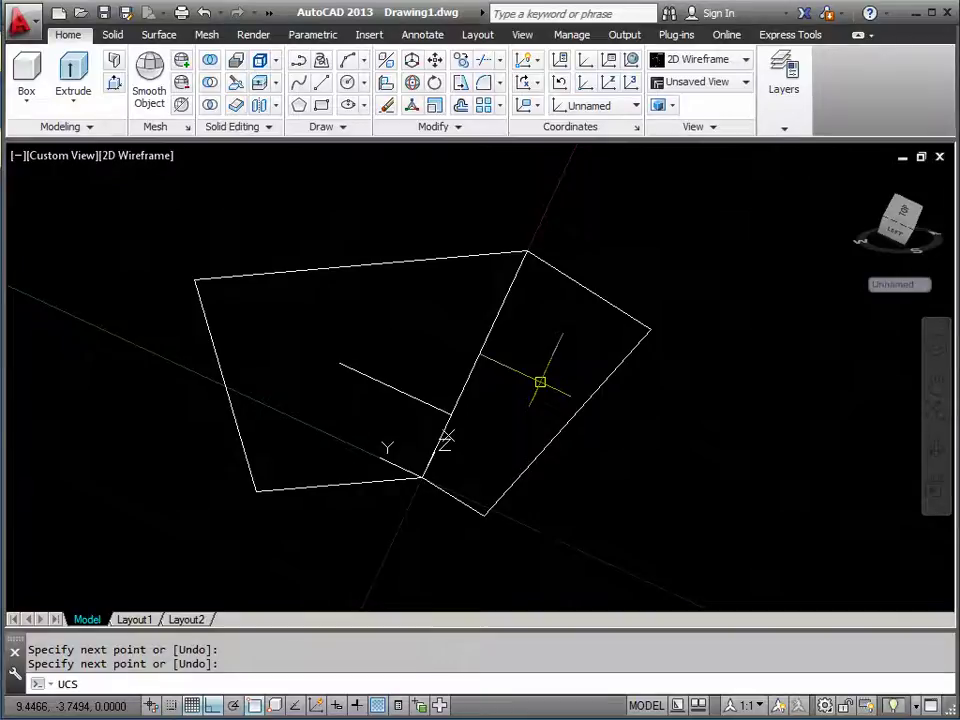
{"action": "key", "text": "Return"}
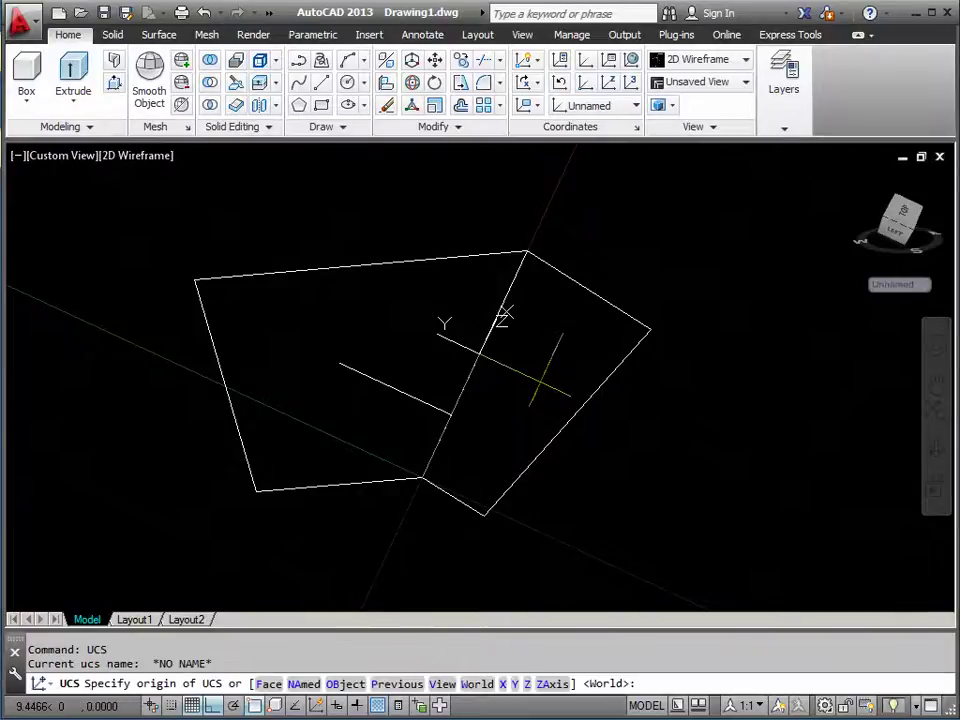
{"action": "key", "text": "Return"}
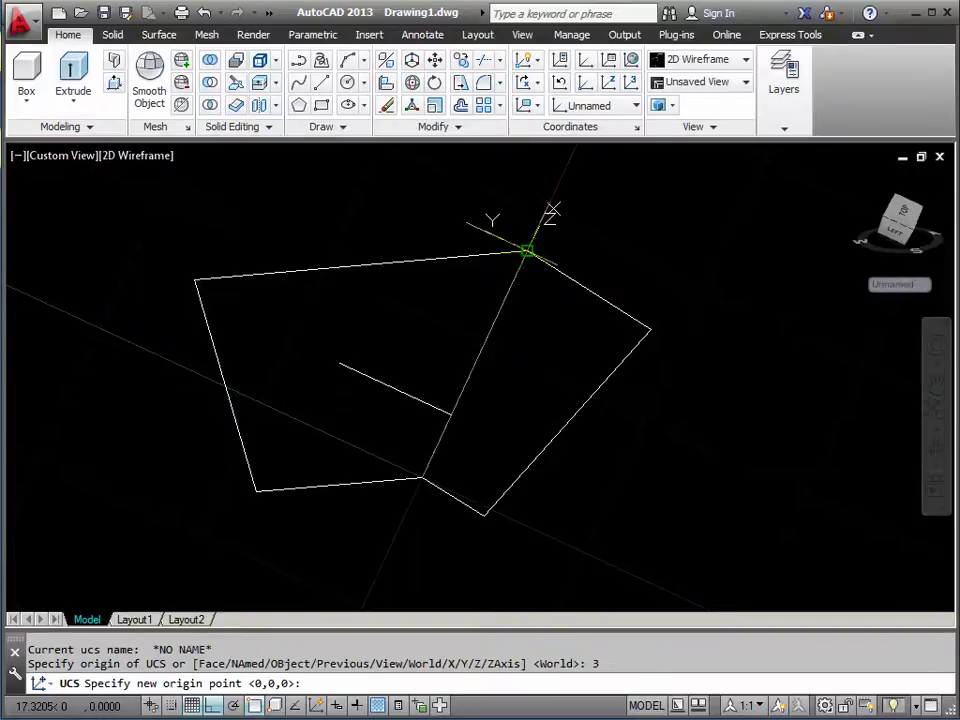
{"action": "left_click", "coordinate": [527, 252]}
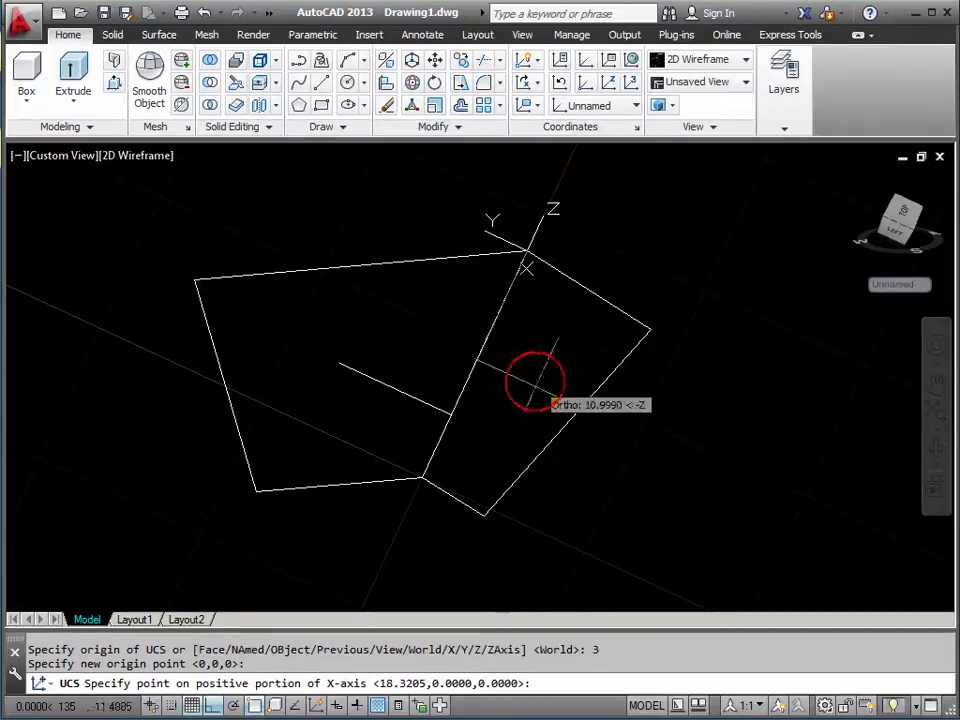
{"action": "left_click", "coordinate": [422, 478]}
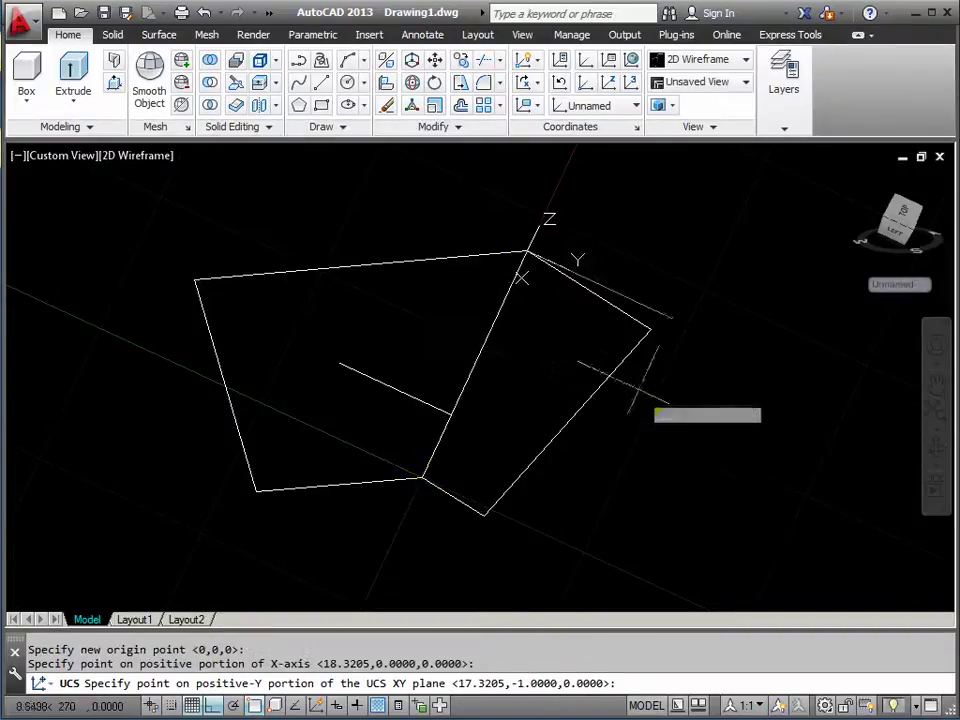
{"action": "left_click", "coordinate": [650, 330]}
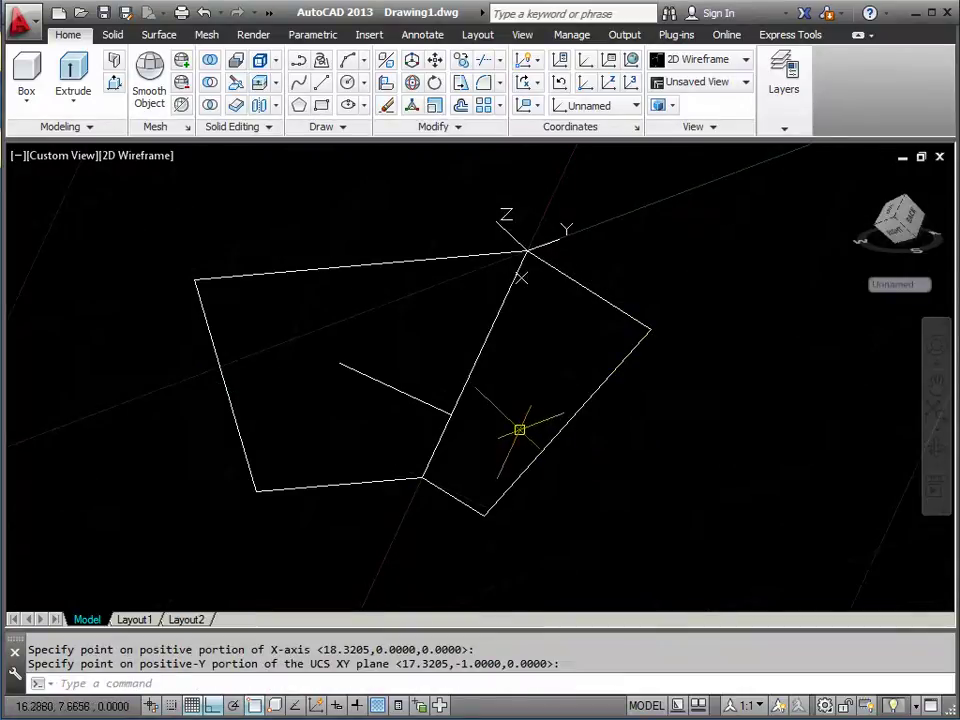
- Draw a line across the second face, perpendicular to the shared edge, from the first line's endpoint on that edge
{"action": "type", "text": "L"}
{"action": "key", "text": "Return"}
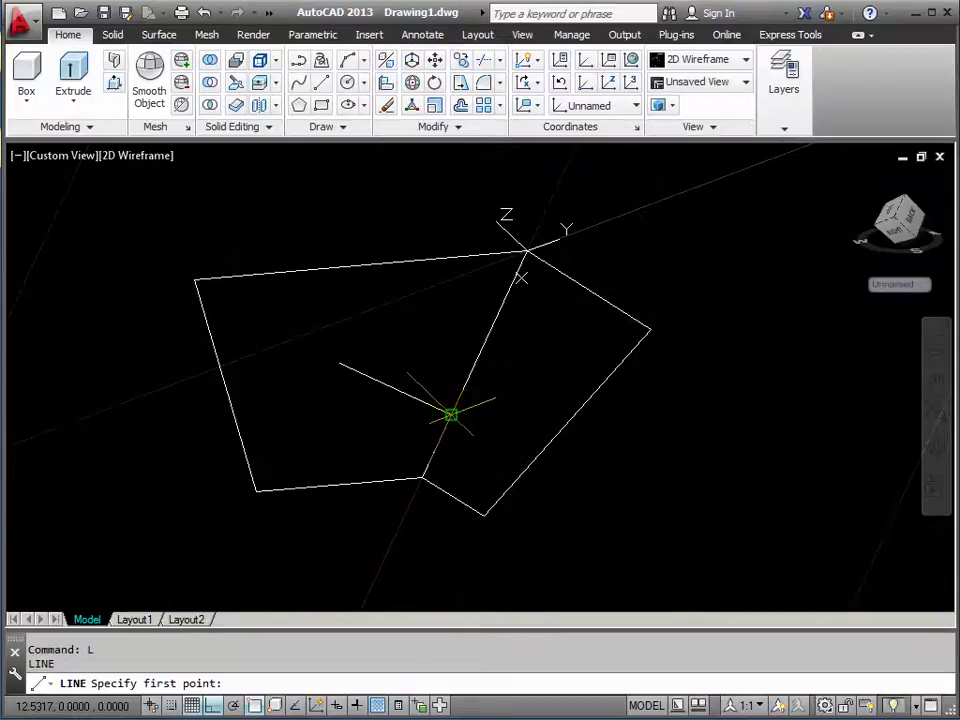
{"action": "left_click", "coordinate": [451, 414]}
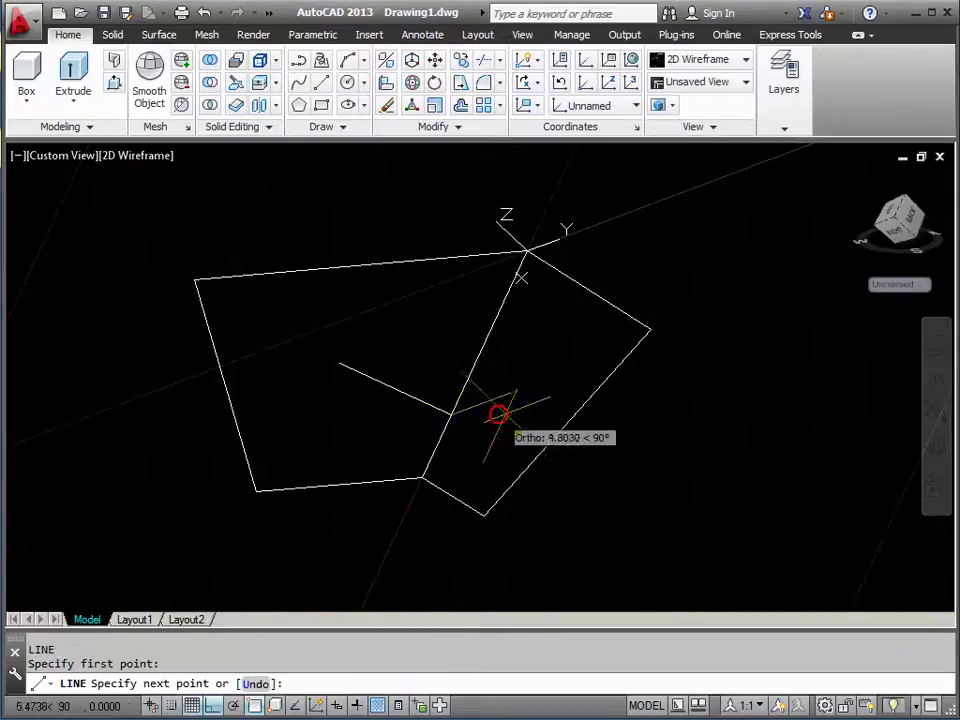
{"action": "left_click", "coordinate": [548, 381]}
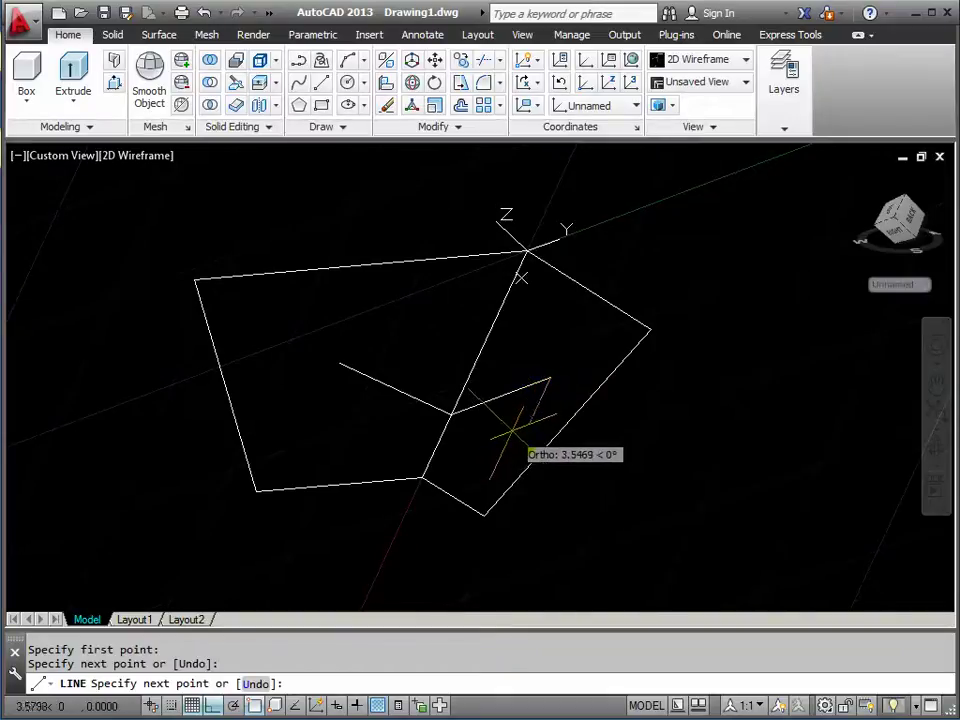
{"action": "key", "text": "Return"}
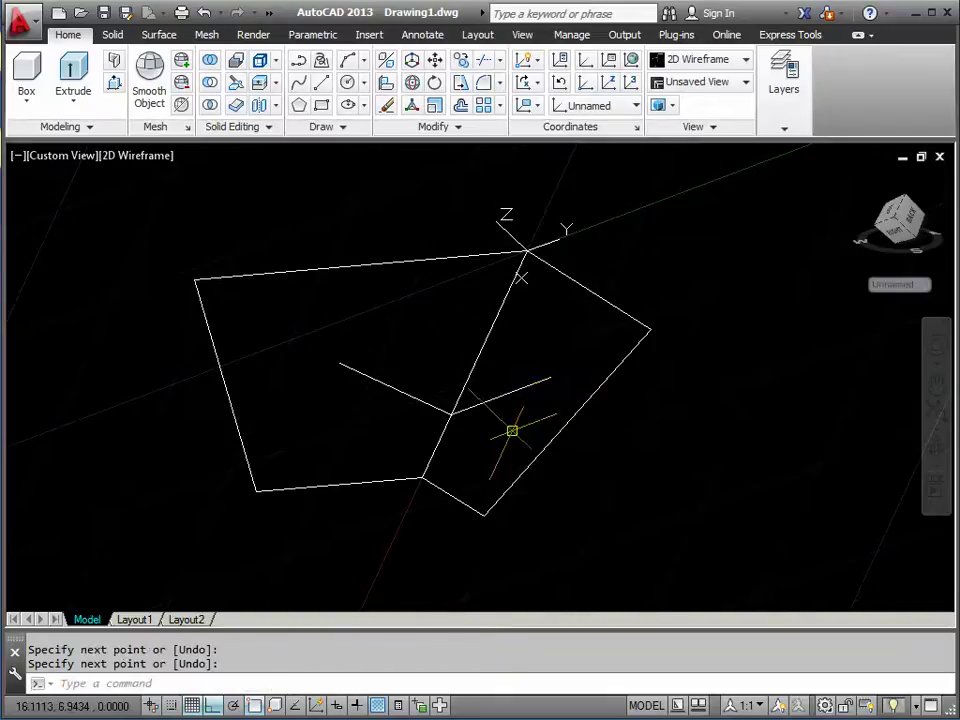
- Define a three-point UCS through both perpendicular lines: origin at their common endpoint, X to the second line's end, Y toward the first line's end
{"action": "left_click", "coordinate": [936, 452]}
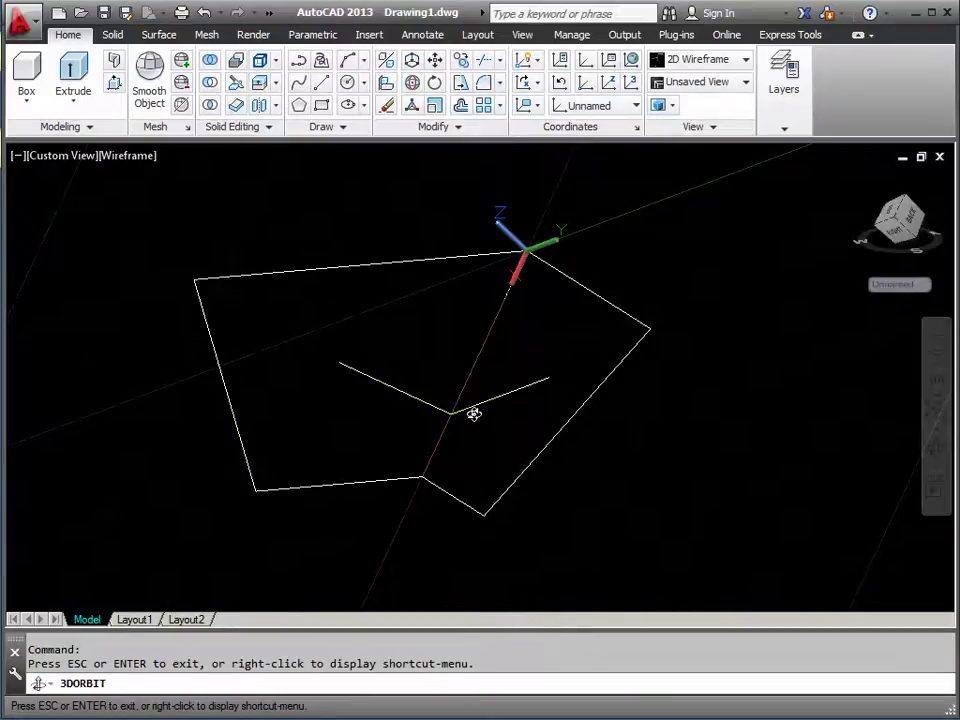
{"action": "mouse_move", "coordinate": [462, 420]}
{"action": "left_mouse_down"}
{"action": "mouse_move", "coordinate": [510, 366]}
{"action": "mouse_move", "coordinate": [521, 336]}
{"action": "mouse_move", "coordinate": [515, 319]}
{"action": "mouse_move", "coordinate": [475, 412]}
{"action": "left_mouse_up"}
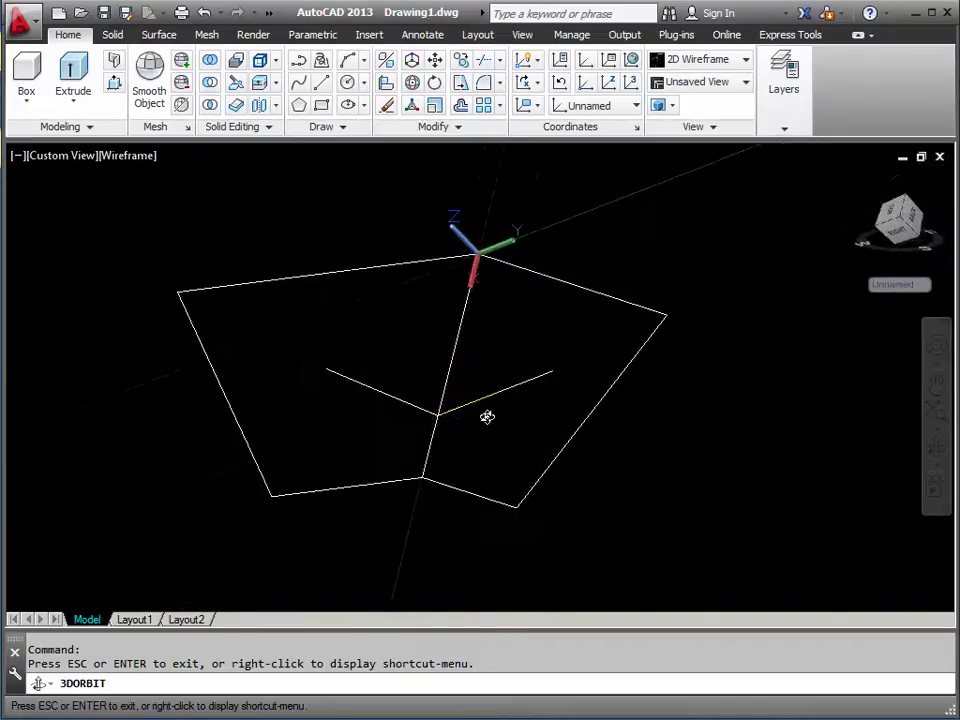
{"action": "left_click_drag", "start_coordinate": [487, 418], "coordinate": [476, 418]}
{"action": "right_click", "coordinate": [476, 420]}
{"action": "left_click", "coordinate": [508, 432]}
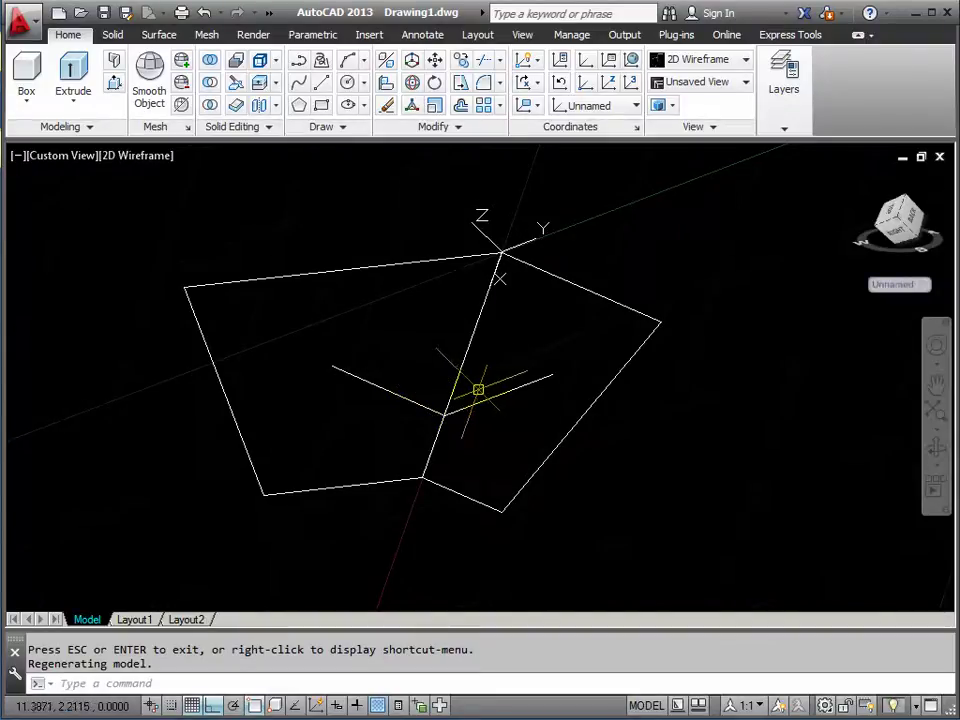
{"action": "type", "text": "UCS"}
{"action": "key", "text": "Return"}
{"action": "key", "text": "Return"}
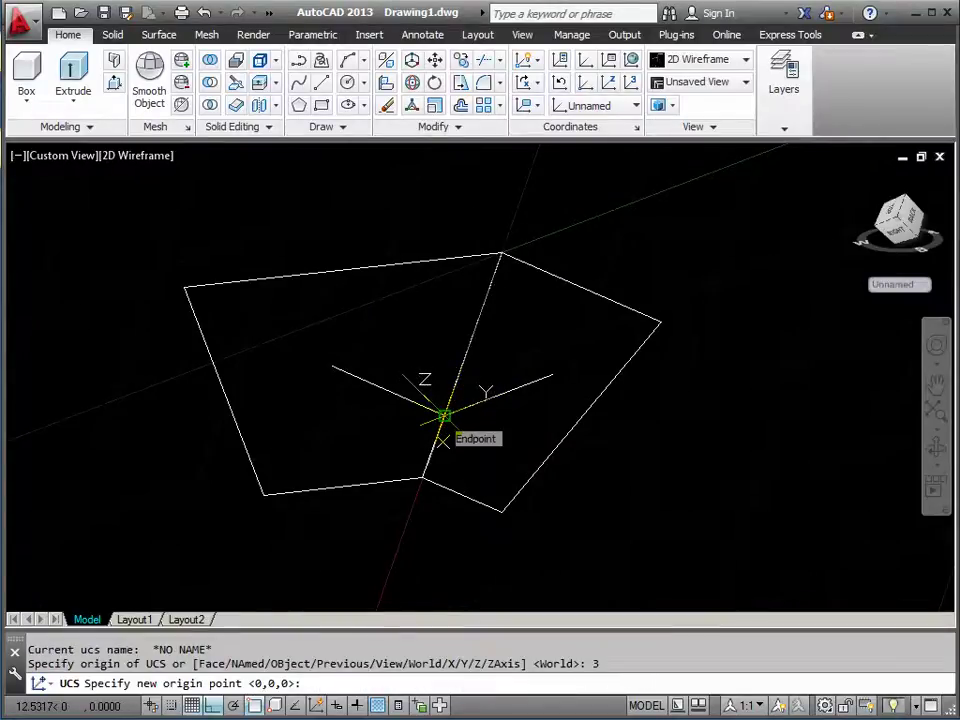
{"action": "left_click", "coordinate": [443, 415]}
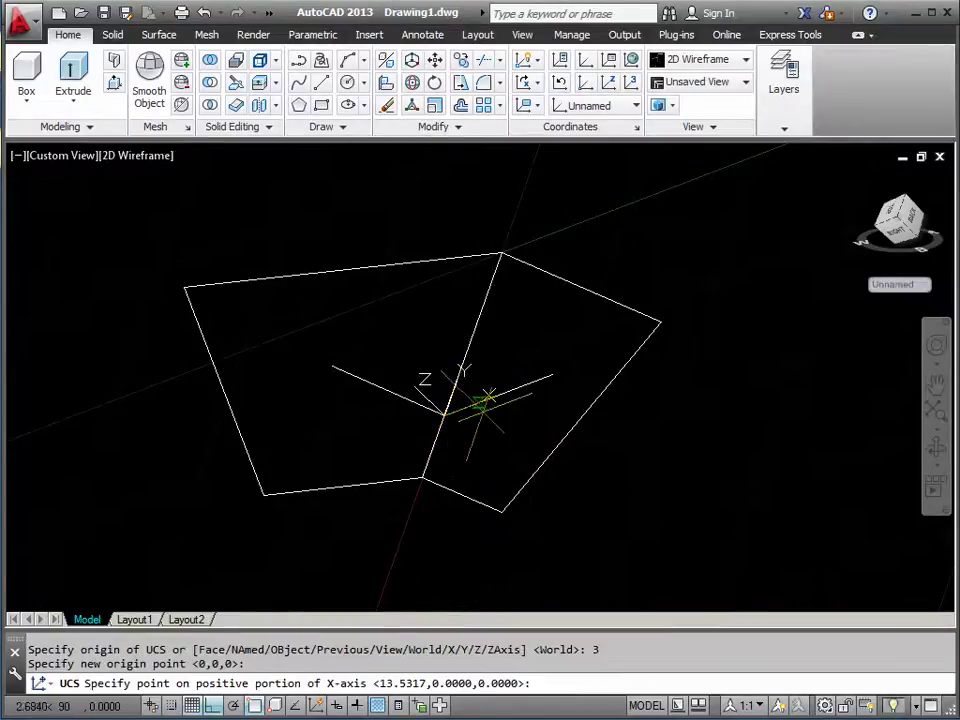
{"action": "left_click", "coordinate": [549, 376]}
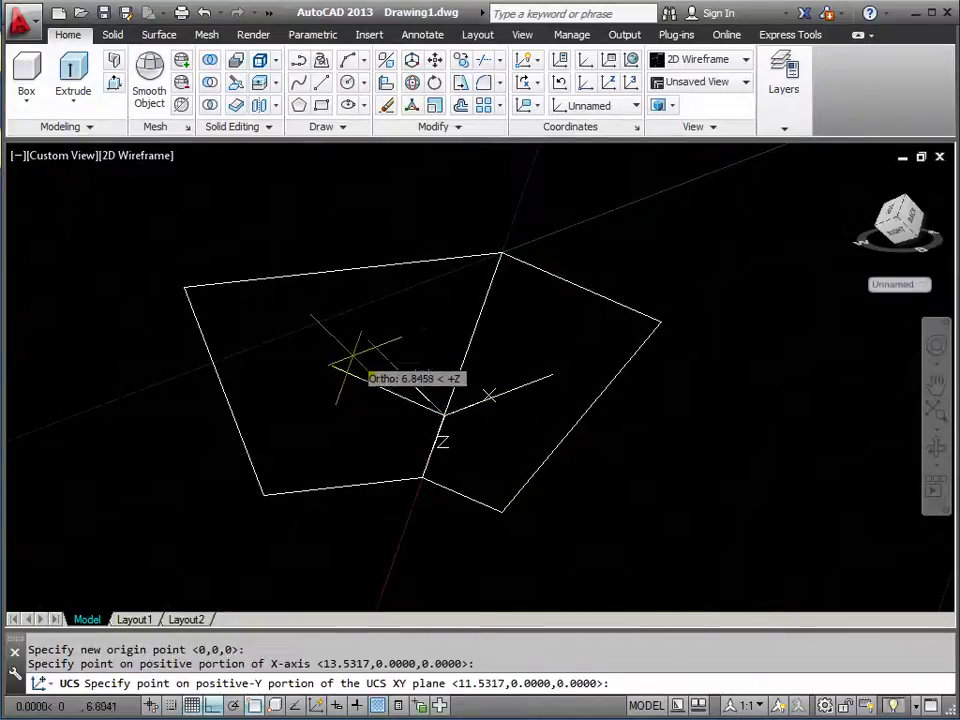
{"action": "left_click", "coordinate": [331, 367]}
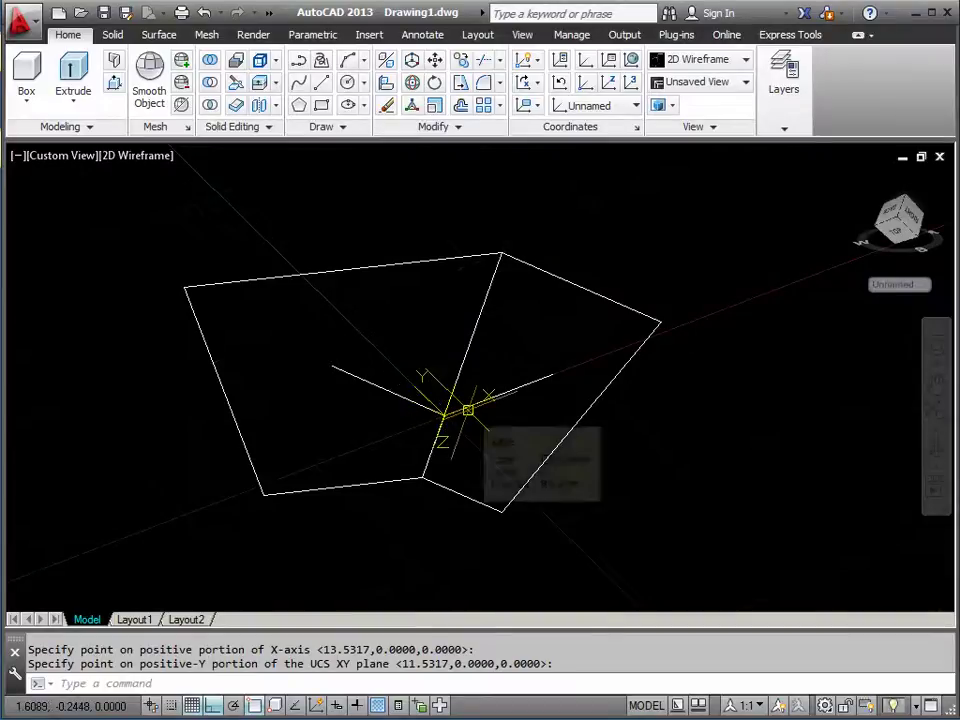
- Add an angular dimension between the two perpendicular lines, keeping the default text and placing the arc between their outer ends
{"action": "type", "text": "DIM"}
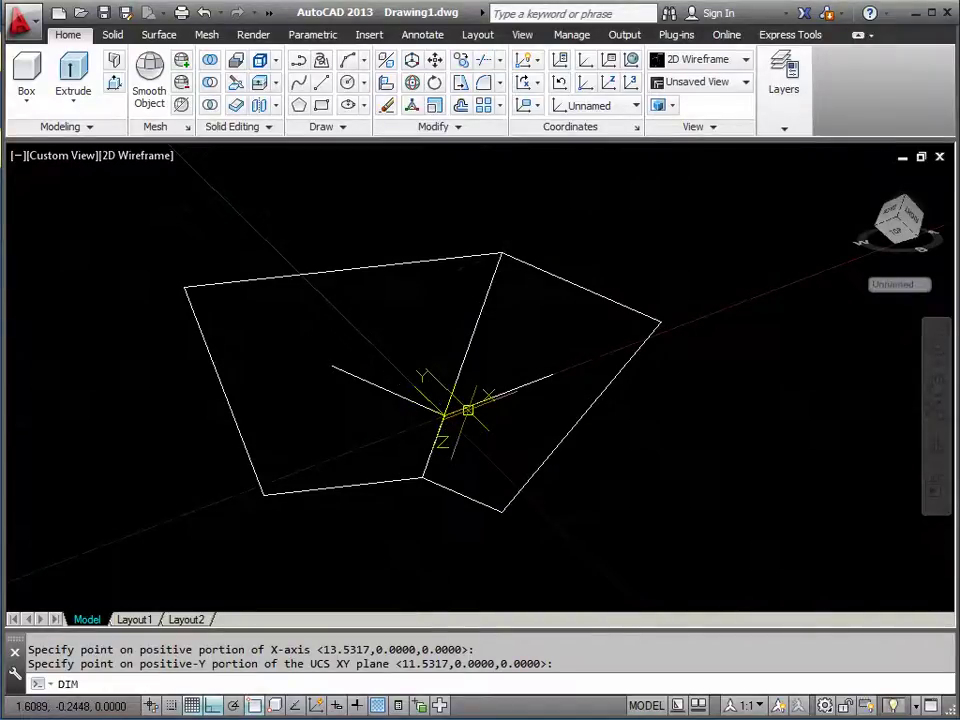
{"action": "key", "text": "Return"}
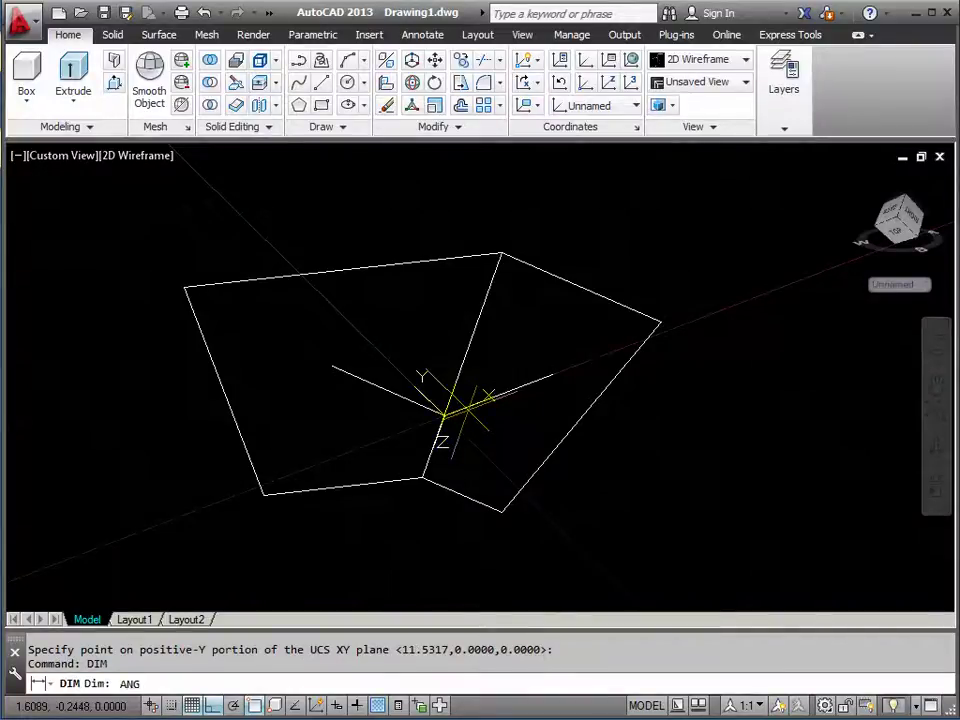
{"action": "type", "text": "ANG"}
{"action": "key", "text": "Return"}
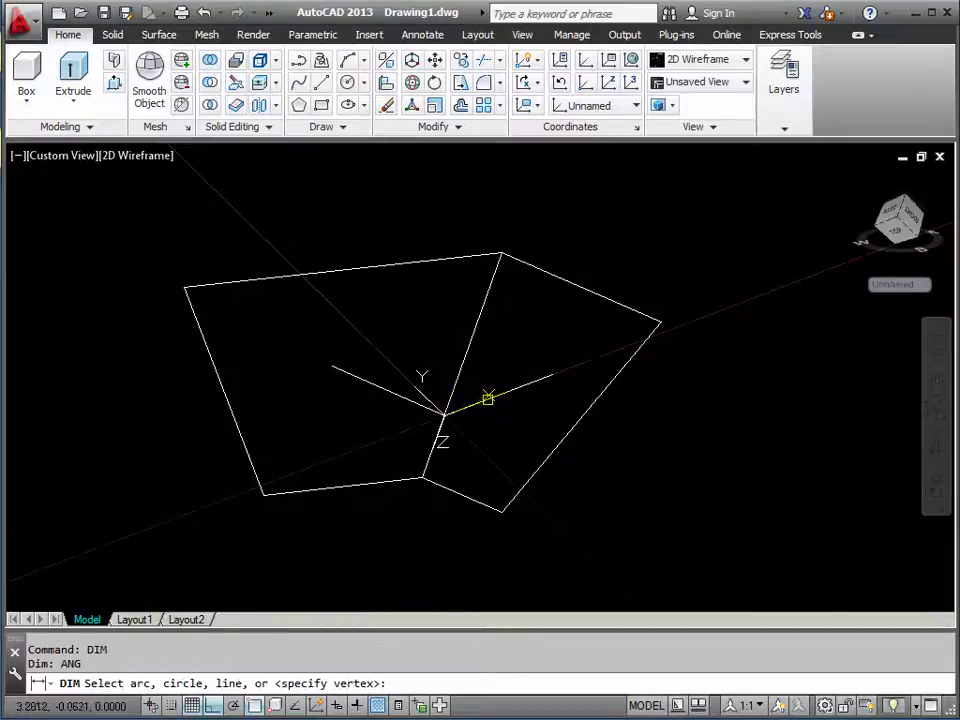
{"action": "left_click", "coordinate": [487, 399]}
{"action": "left_click", "coordinate": [391, 391]}
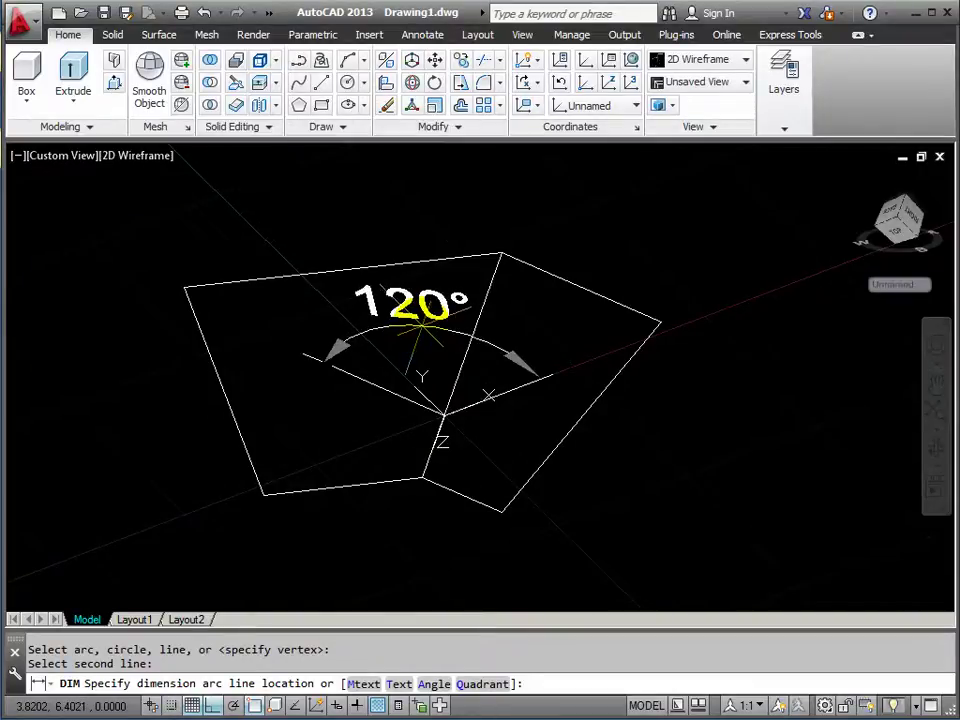
{"action": "type", "text": "t"}
{"action": "key", "text": "Return"}
{"action": "key", "text": "Return"}
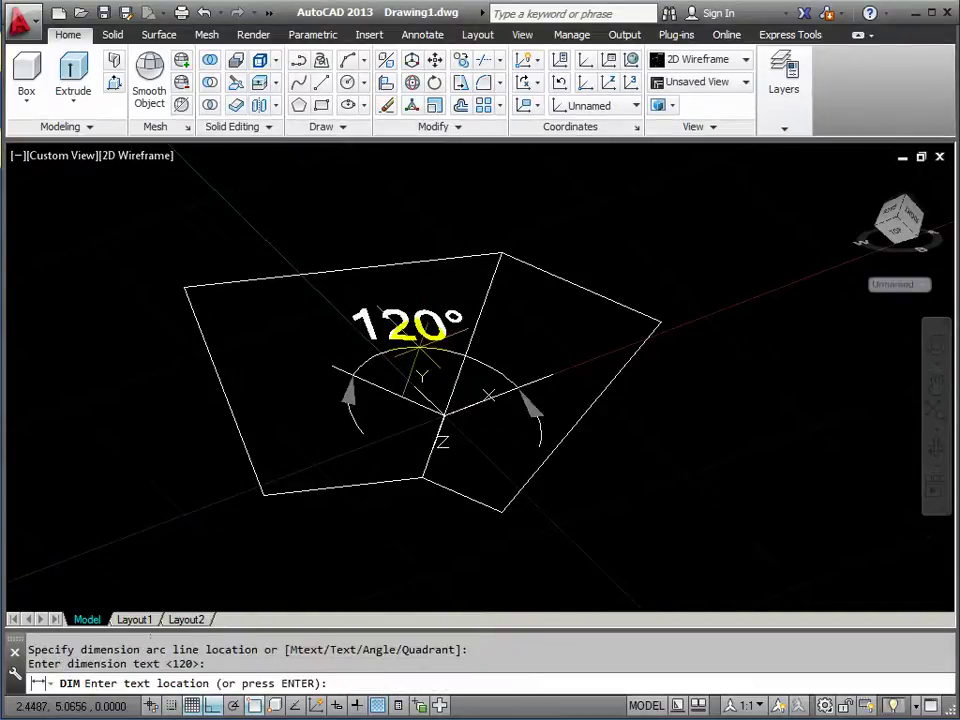
{"action": "left_click", "coordinate": [418, 313]}
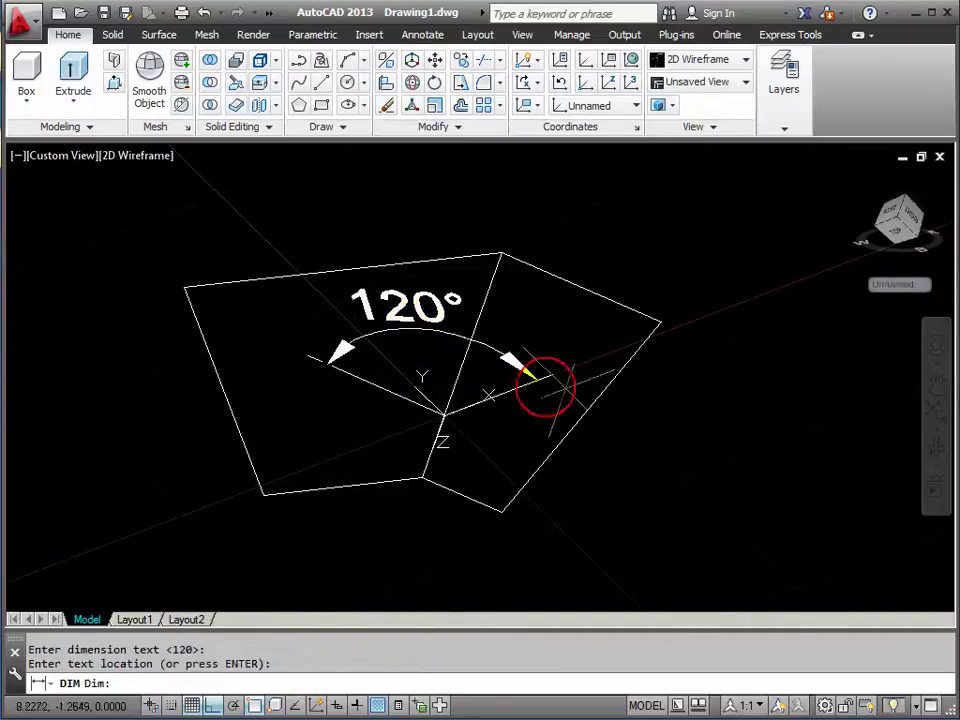
{"action": "scroll", "coordinate": [610, 410], "scroll_direction": "down", "scroll_amount": 2}
{"action": "middle_click_drag", "start_coordinate": [632, 425], "coordinate": [500, 418]}
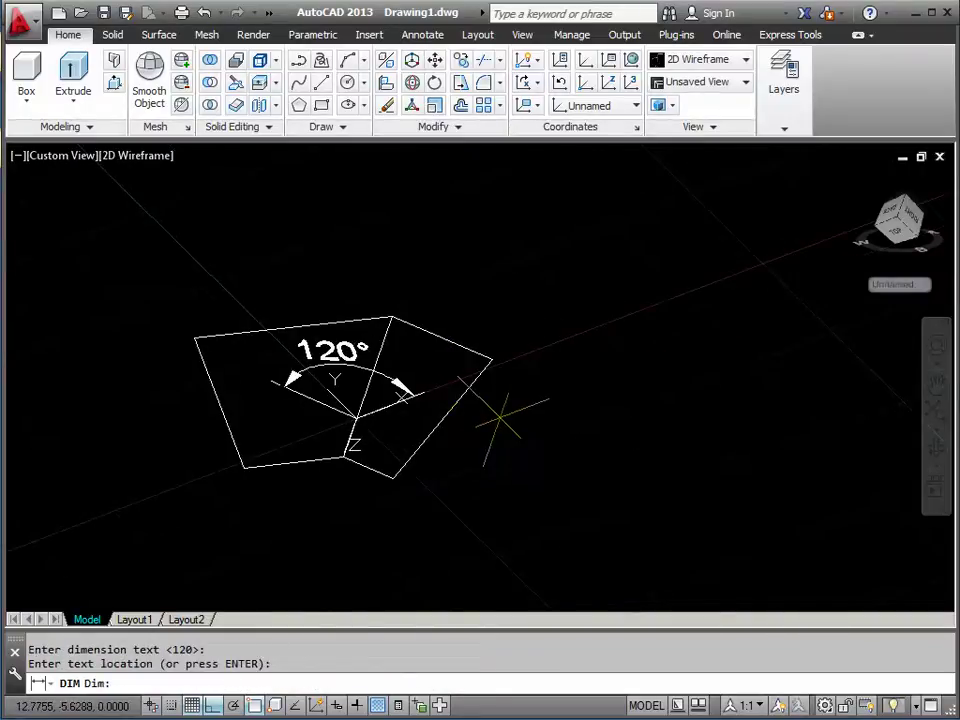
{"action": "key", "text": "Return"}
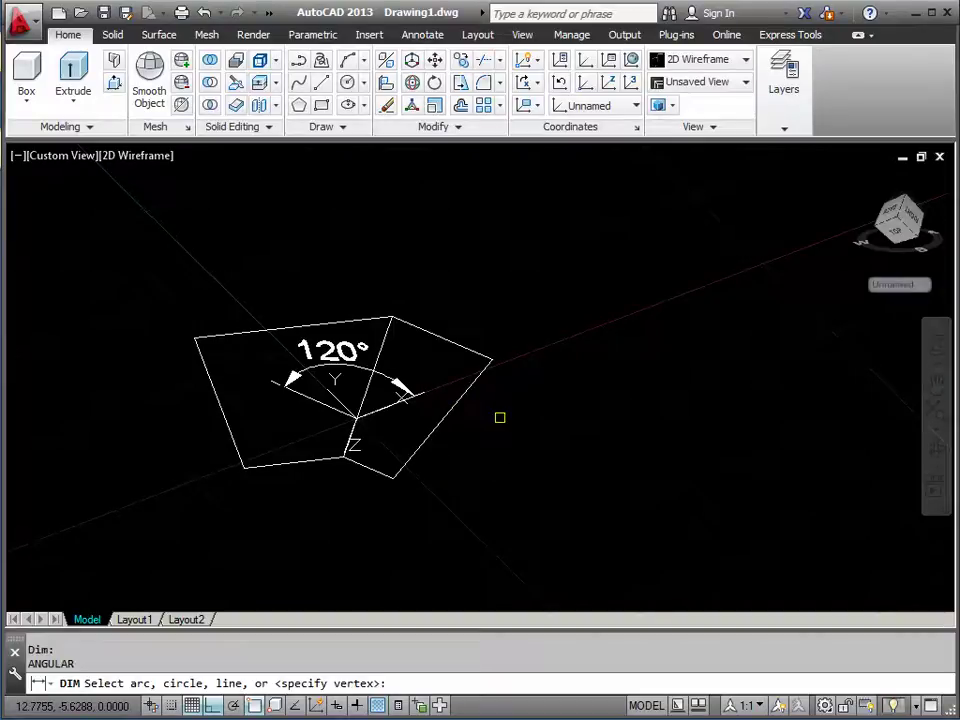
{"action": "key", "text": "Escape"}
{"action": "key", "text": "Escape"}
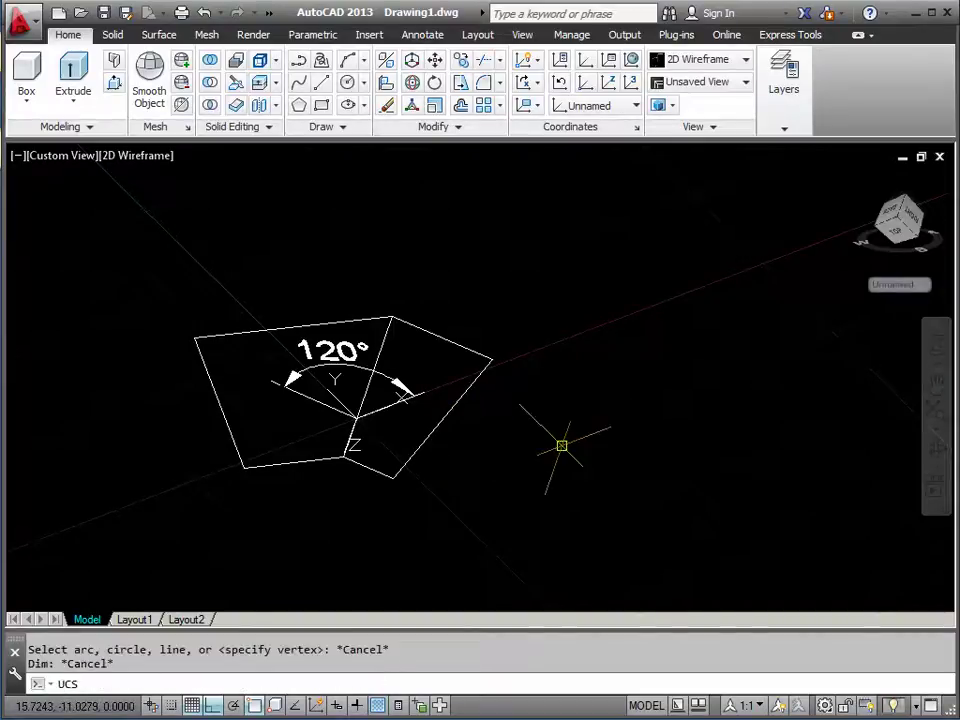
- Restore the World UCS and draw a rectangle in empty space beside the dimensioned faces
{"action": "key", "text": "Return"}
{"action": "key", "text": "Return"}
{"action": "scroll", "coordinate": [593, 478], "scroll_direction": "down", "scroll_amount": 2}
{"action": "middle_click_drag", "start_coordinate": [593, 478], "coordinate": [460, 432]}
{"action": "type", "text": "REC"}
{"action": "key", "text": "Return"}
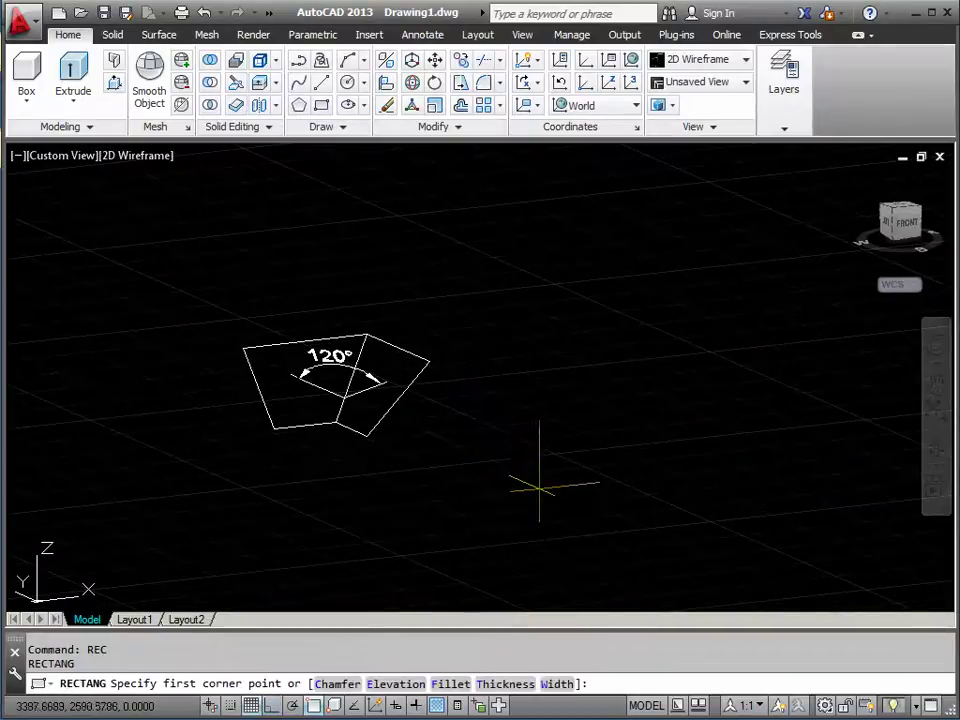
{"action": "middle_click_drag", "start_coordinate": [525, 493], "coordinate": [502, 493]}
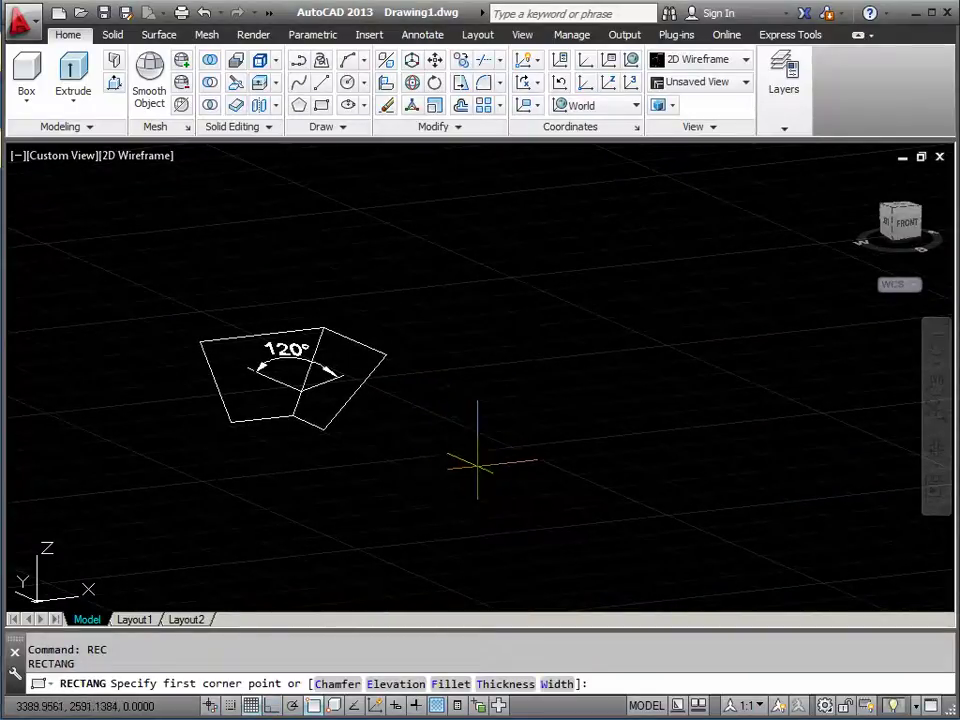
{"action": "left_click", "coordinate": [477, 439]}
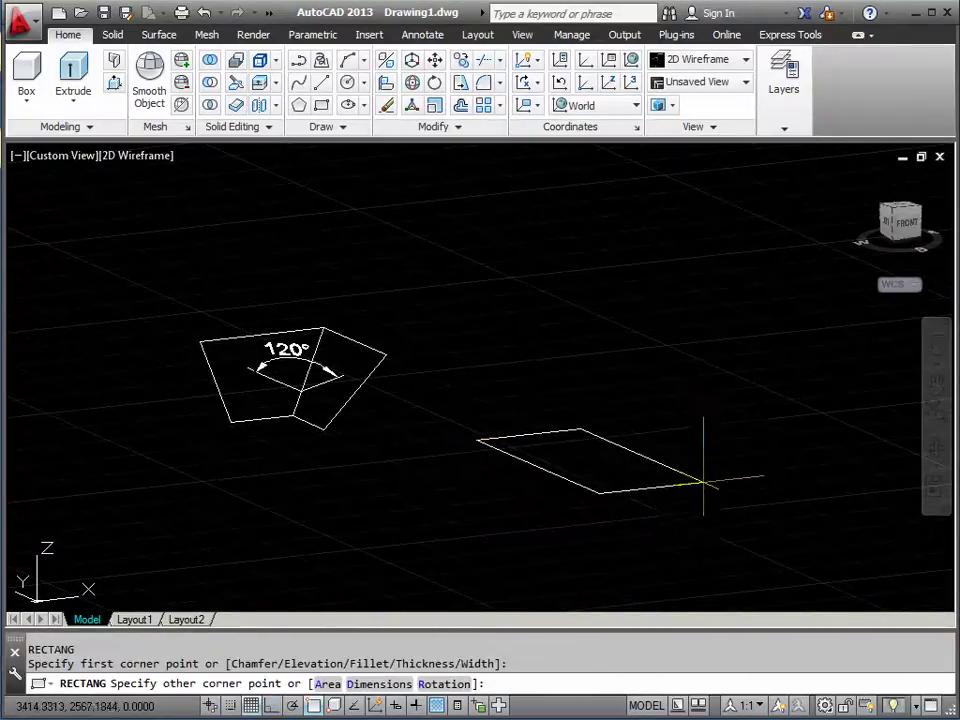
{"action": "left_click", "coordinate": [744, 459]}
- Draw a second rectangle that starts at the first rectangle's nearest far-X corner and extends away from it, touching only at that corner
{"action": "middle_click_drag", "start_coordinate": [744, 459], "coordinate": [596, 399]}
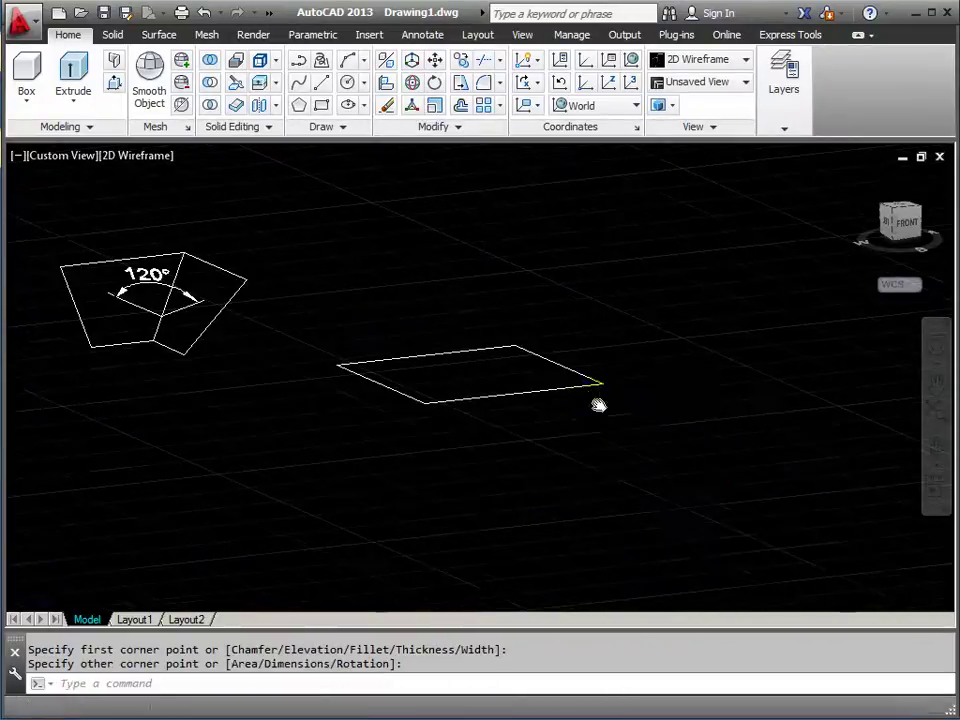
{"action": "key", "text": "Return"}
{"action": "left_click", "coordinate": [603, 383]}
{"action": "middle_click_drag", "start_coordinate": [726, 384], "coordinate": [705, 478]}
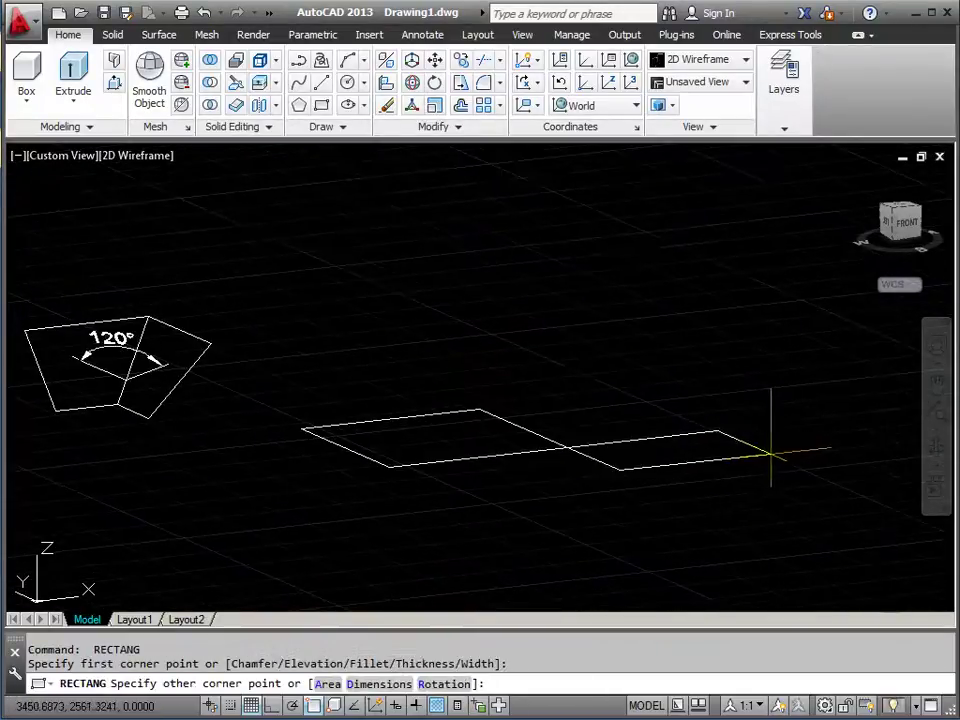
{"action": "left_click", "coordinate": [857, 482]}
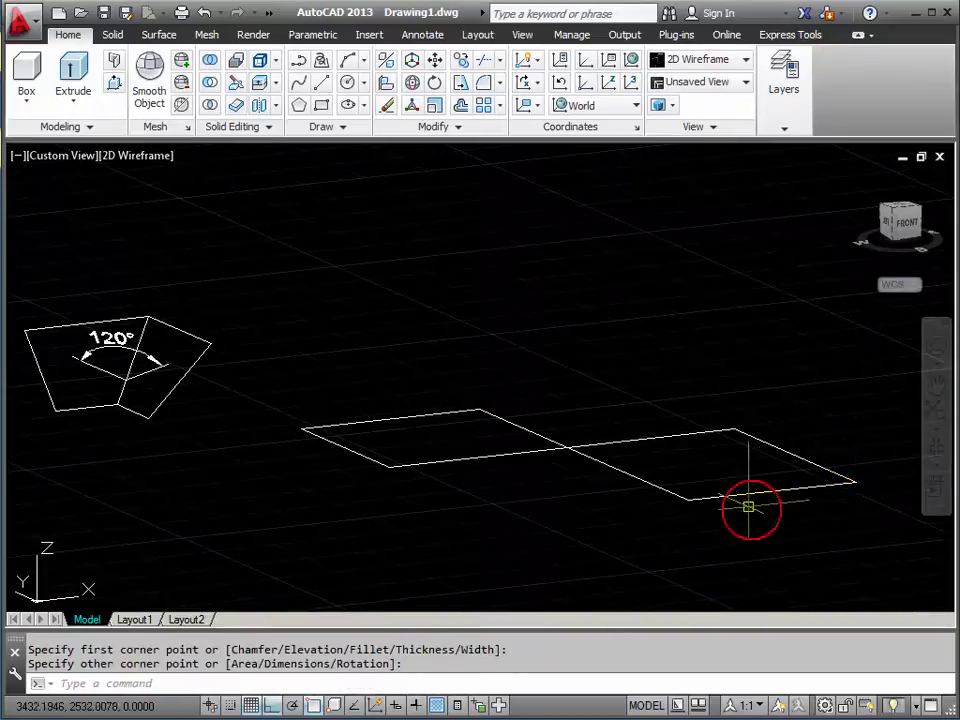
- Extrude both rectangles together upward into boxes about 12 units high
{"action": "middle_click_drag", "start_coordinate": [677, 477], "coordinate": [665, 500]}
{"action": "type", "text": "EXT"}
{"action": "key", "text": "Return"}
{"action": "left_click", "coordinate": [530, 458]}
{"action": "left_click", "coordinate": [598, 466]}
{"action": "key", "text": "Return"}
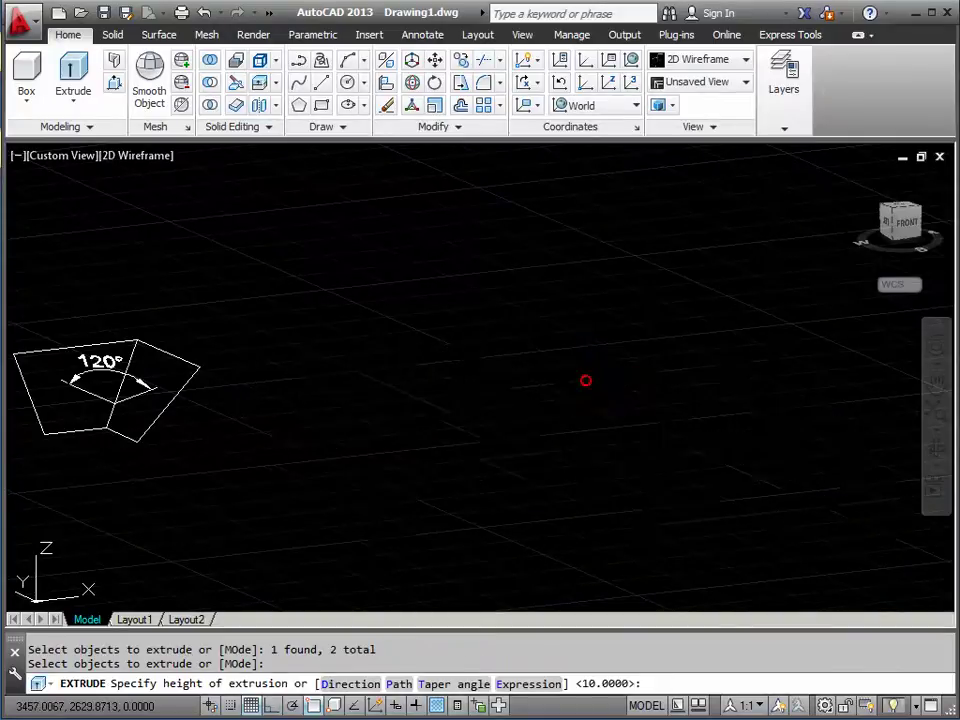
{"action": "key", "text": "Escape"}
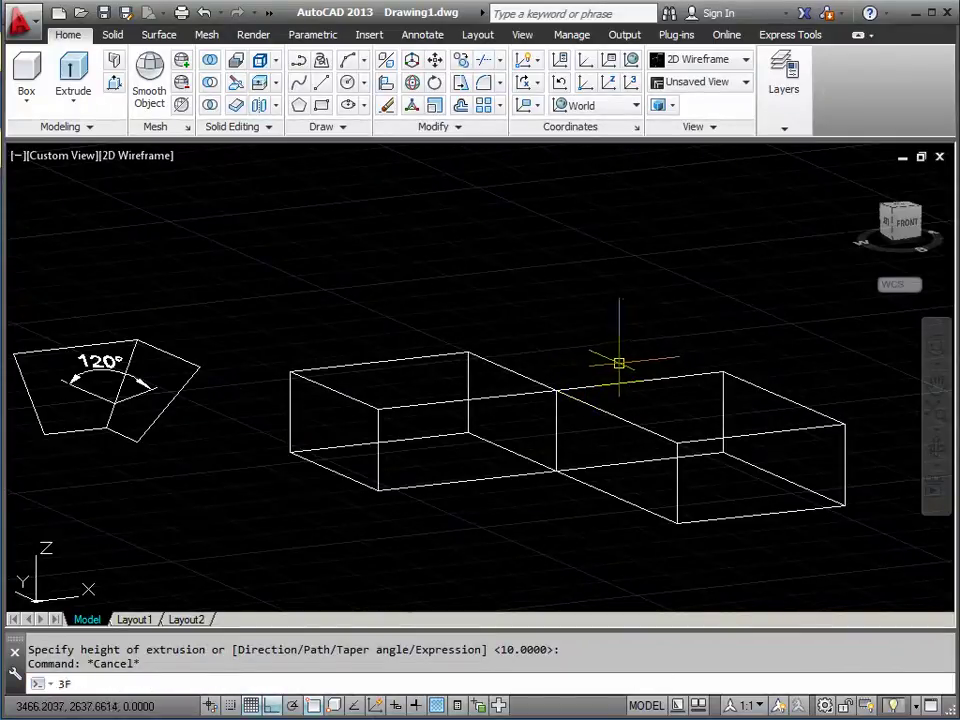
- Create a sloping four-point 3D face in the first box, from its lower front edge to its upper back edge
{"action": "key", "text": "Return"}
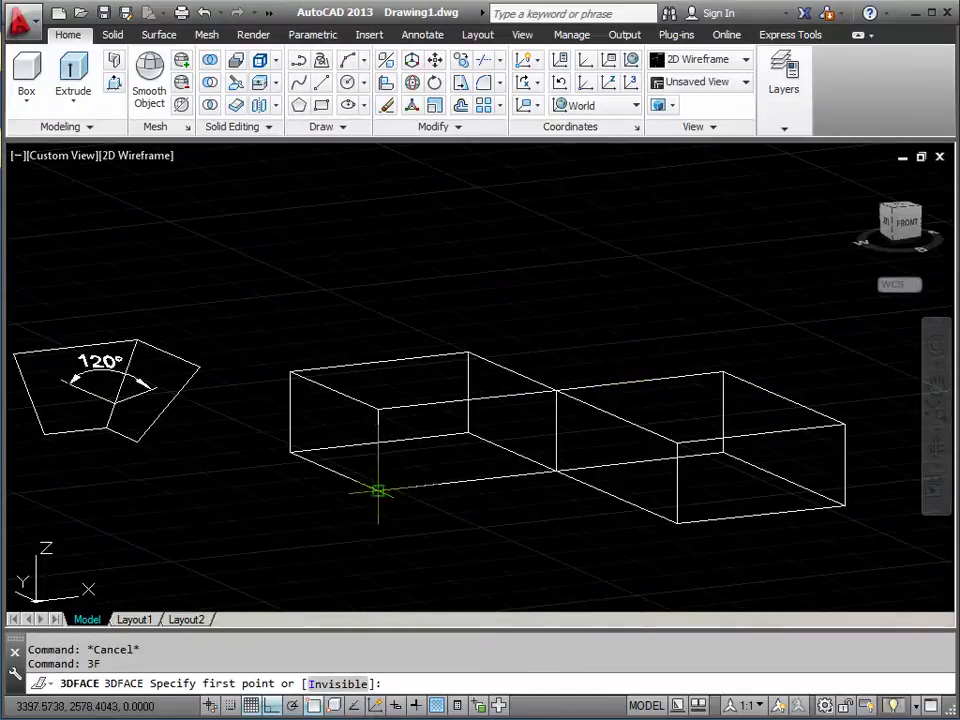
{"action": "left_click", "coordinate": [378, 489]}
{"action": "left_click", "coordinate": [556, 469]}
{"action": "left_click", "coordinate": [462, 353]}
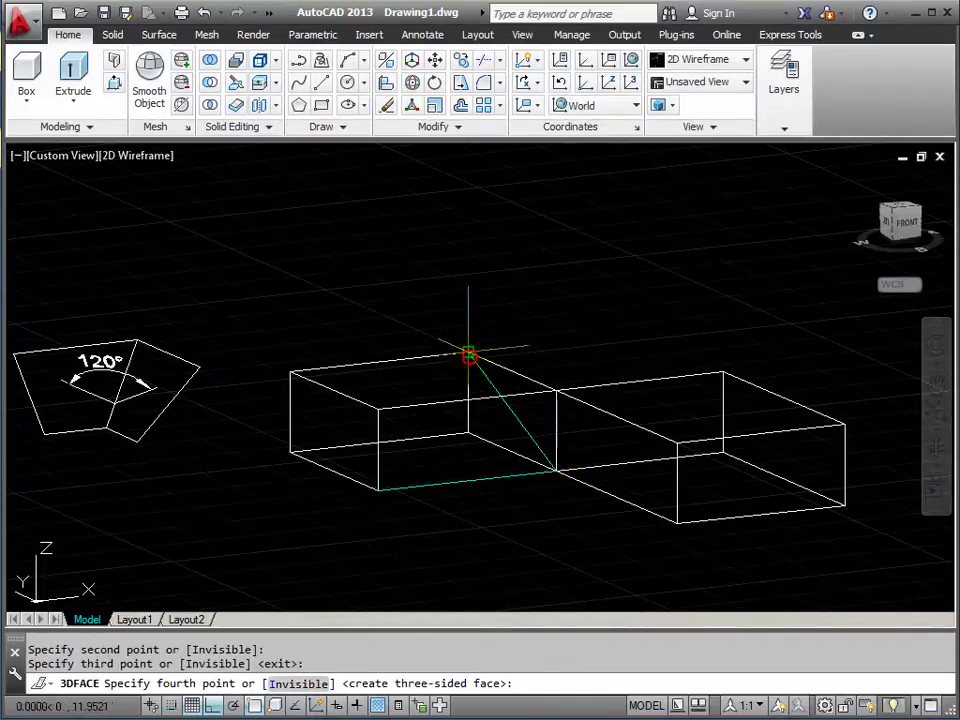
{"action": "left_click", "coordinate": [290, 373]}
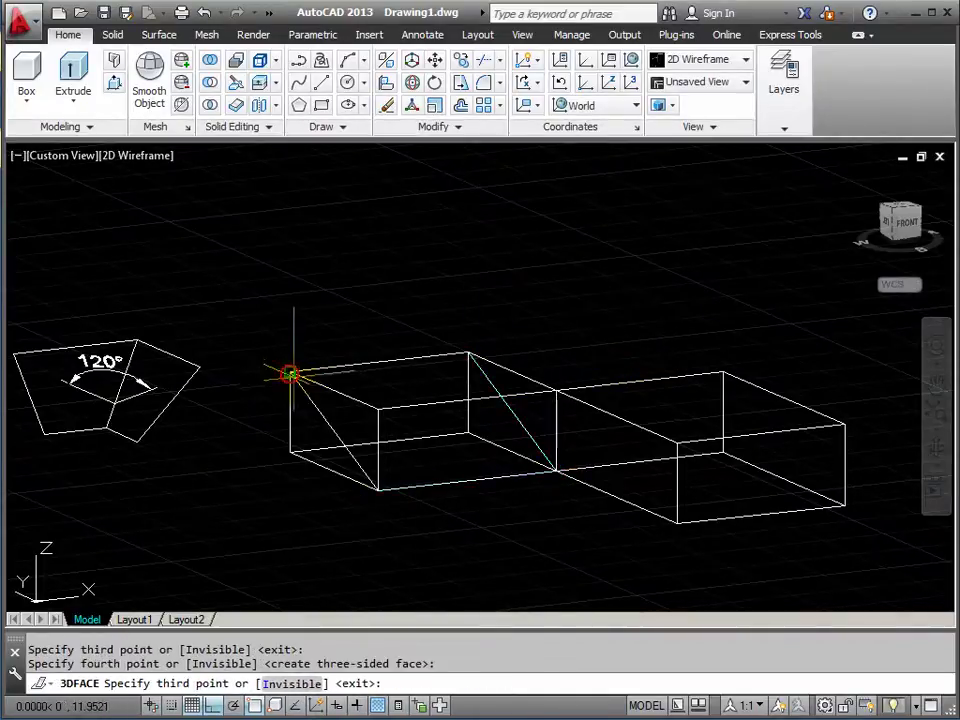
{"action": "key", "text": "Return"}
- Create a sloping 3D face in the second box, from the lower edge starting at the shared corner to the opposite upper edge
{"action": "key", "text": "Return"}
{"action": "left_click", "coordinate": [556, 469]}
{"action": "left_click", "coordinate": [678, 522]}
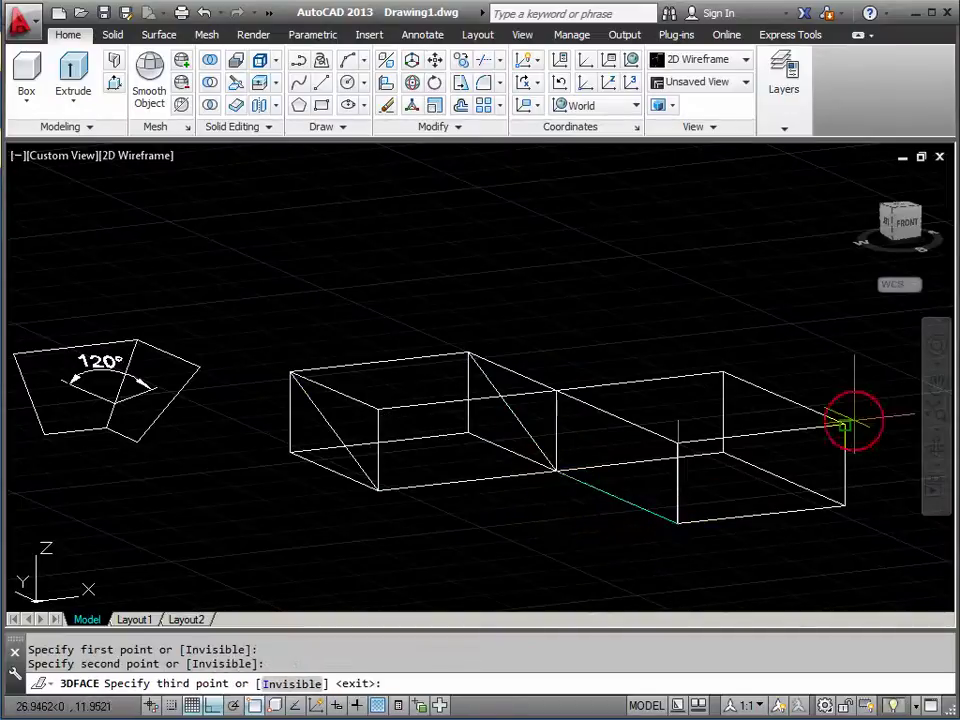
{"action": "left_click", "coordinate": [845, 427]}
{"action": "left_click", "coordinate": [723, 372]}
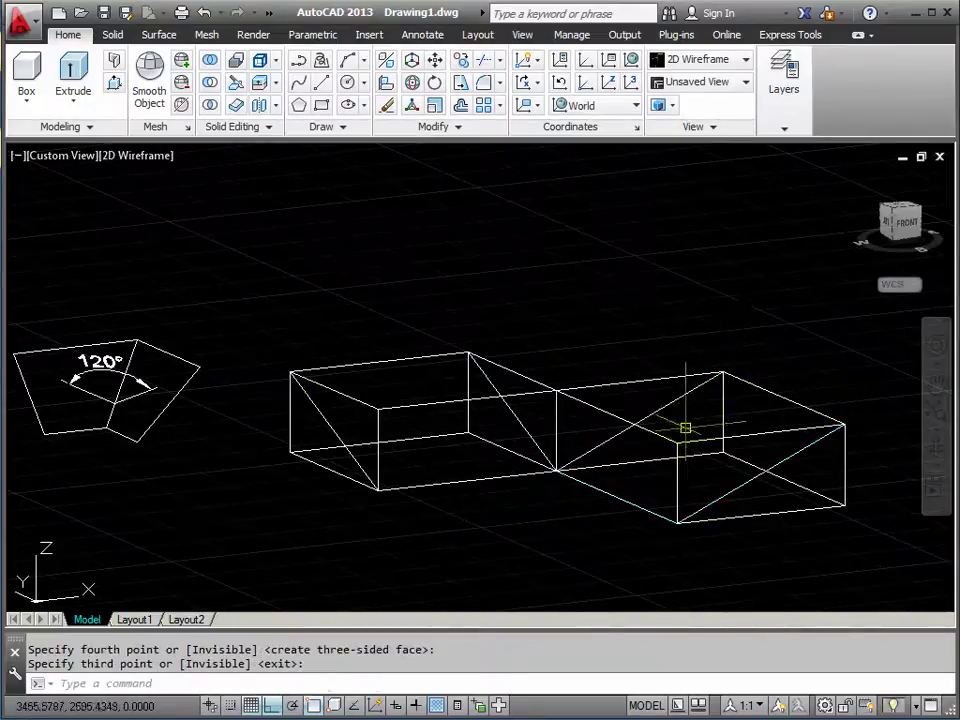
- Draw two crossing construction polylines that extend the upper edges of both sloping faces from their inner upper corners
{"action": "type", "text": "PL"}
{"action": "key", "text": "Return"}
{"action": "left_click", "coordinate": [469, 352]}
{"action": "left_click", "coordinate": [748, 322]}
{"action": "key", "text": "Return"}
{"action": "key", "text": "Return"}
{"action": "left_click", "coordinate": [723, 372]}
{"action": "left_click", "coordinate": [538, 291]}
{"action": "right_click", "coordinate": [600, 347]}
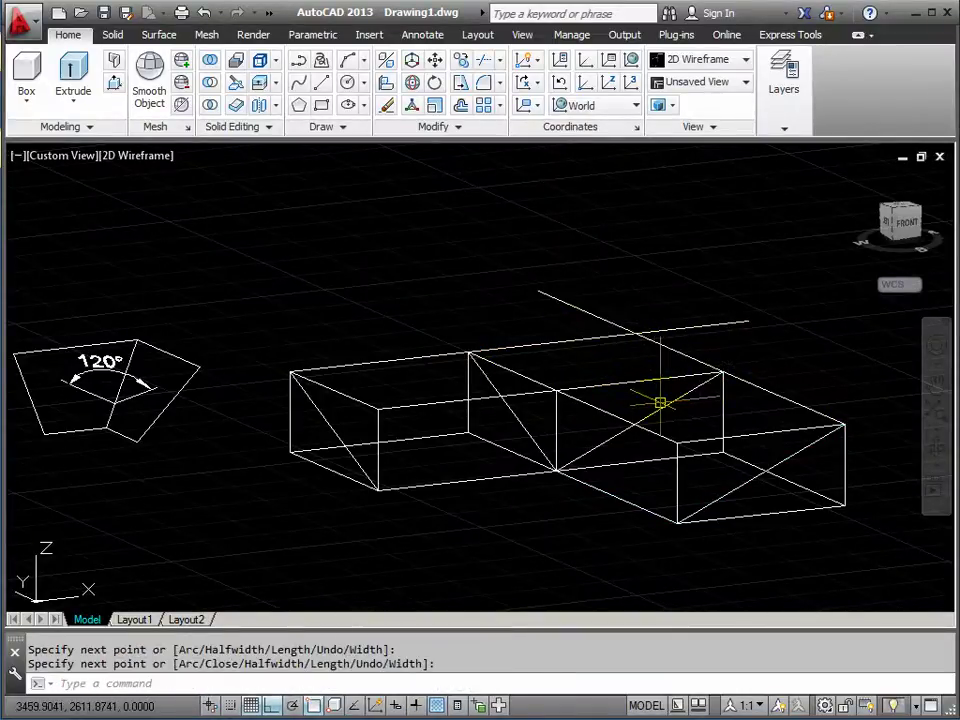
- Stretch the inner upper corners of both 3D faces to the construction lines' intersection so the faces share an edge
{"action": "left_click", "coordinate": [721, 372]}
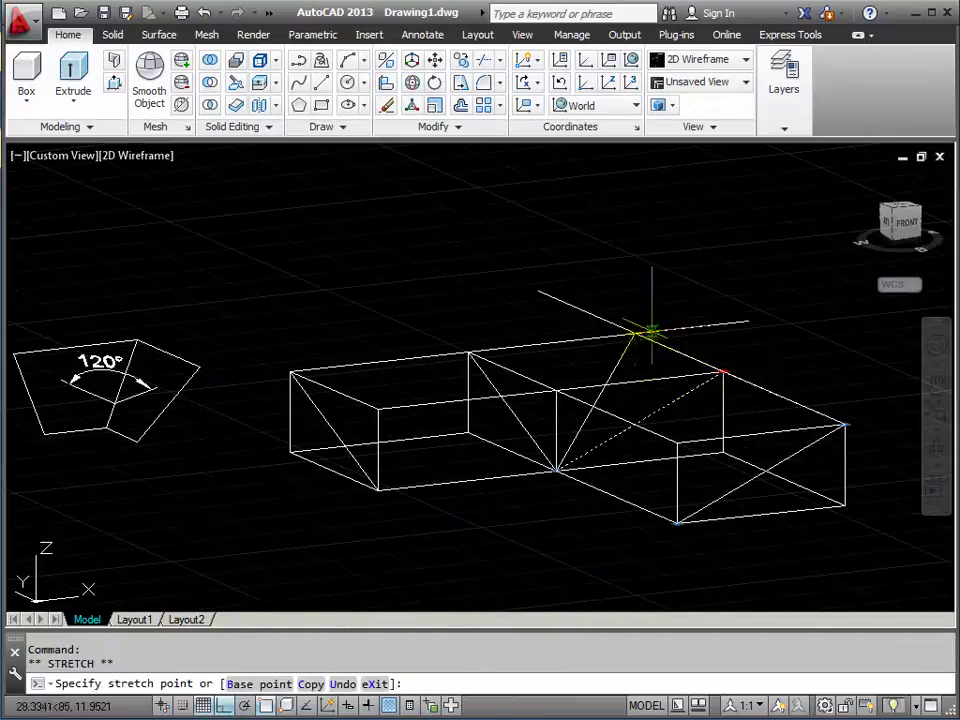
{"action": "left_click", "coordinate": [468, 352]}
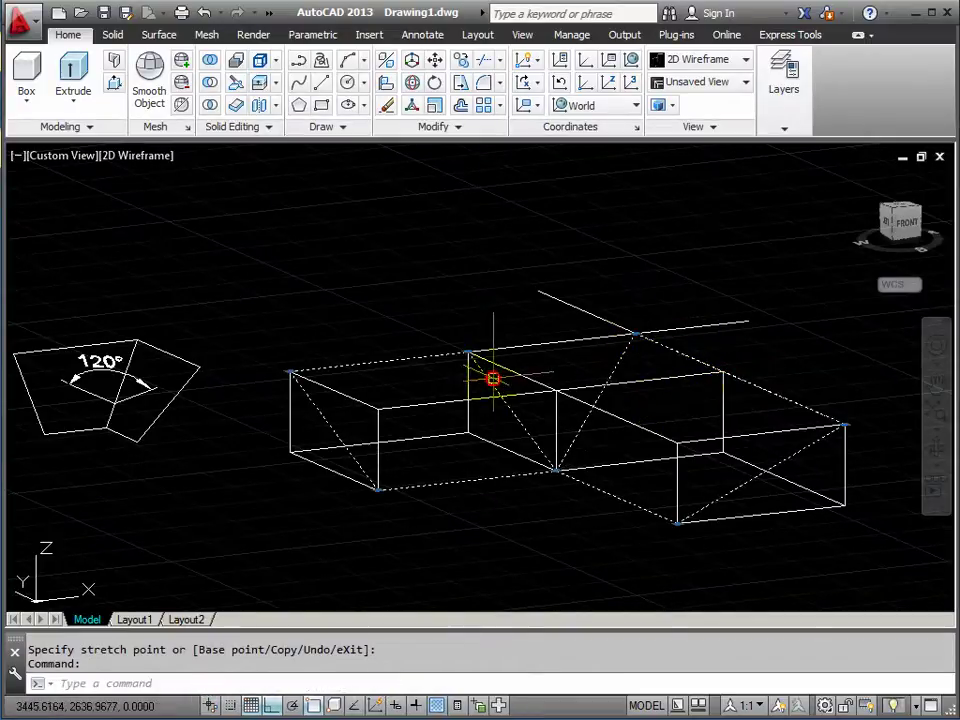
{"action": "left_click", "coordinate": [468, 352]}
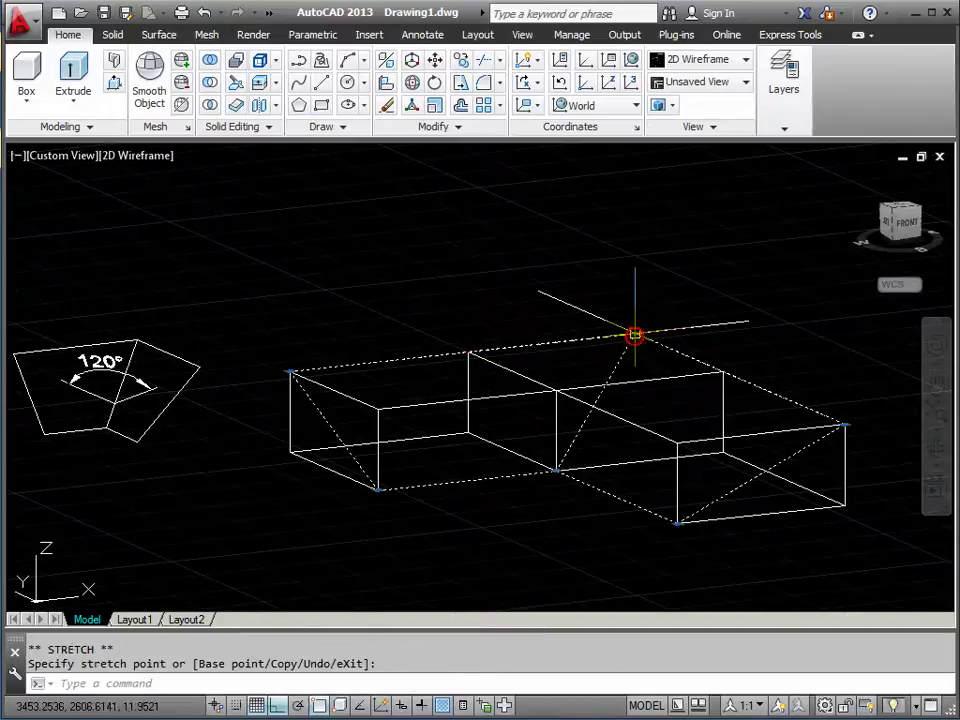
{"action": "left_click", "coordinate": [649, 335]}
{"action": "key", "text": "Escape"}
{"action": "key", "text": "Escape"}
- Erase the two construction polylines and both boxes, keeping only the two sloping faces
{"action": "left_click", "coordinate": [596, 316]}
{"action": "key", "text": "Delete"}
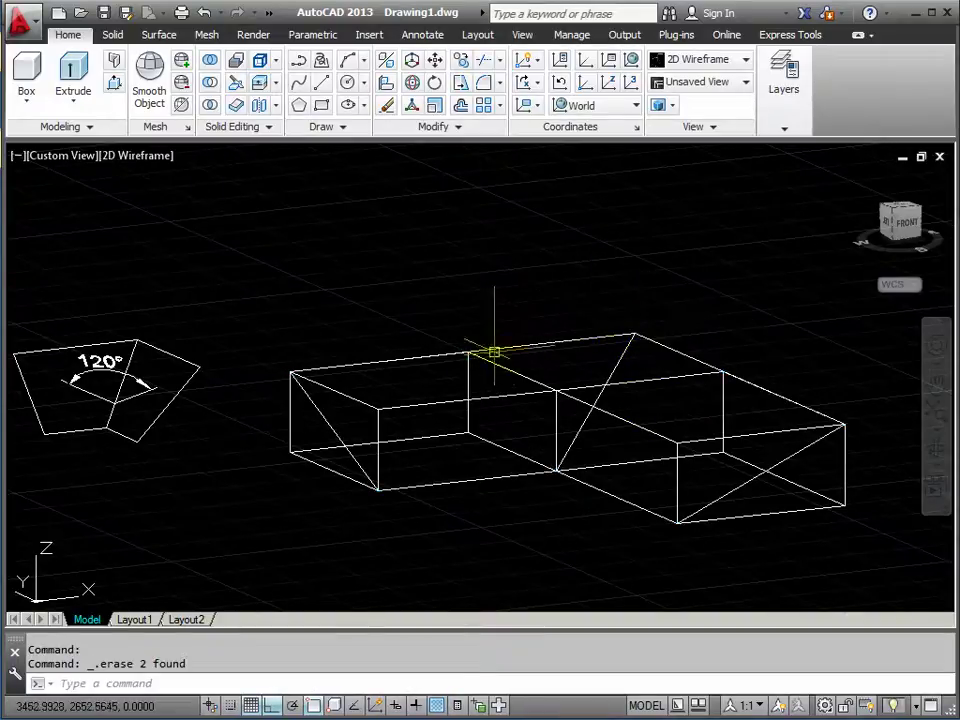
{"action": "left_click", "coordinate": [364, 406]}
{"action": "key", "text": "Delete"}
{"action": "left_click", "coordinate": [621, 421]}
{"action": "key", "text": "Delete"}
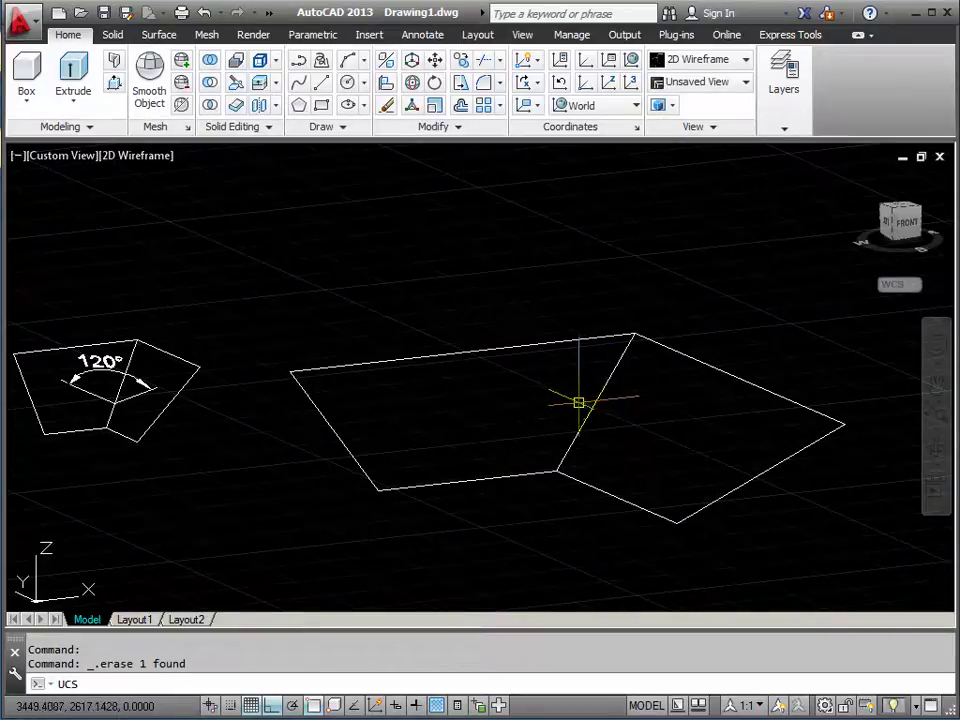
- Define a three-point UCS on the first face: origin at the shared edge's lower end, X up that edge, Y toward the outer upper corner
{"action": "type", "text": "UCS"}
{"action": "key", "text": "Return"}
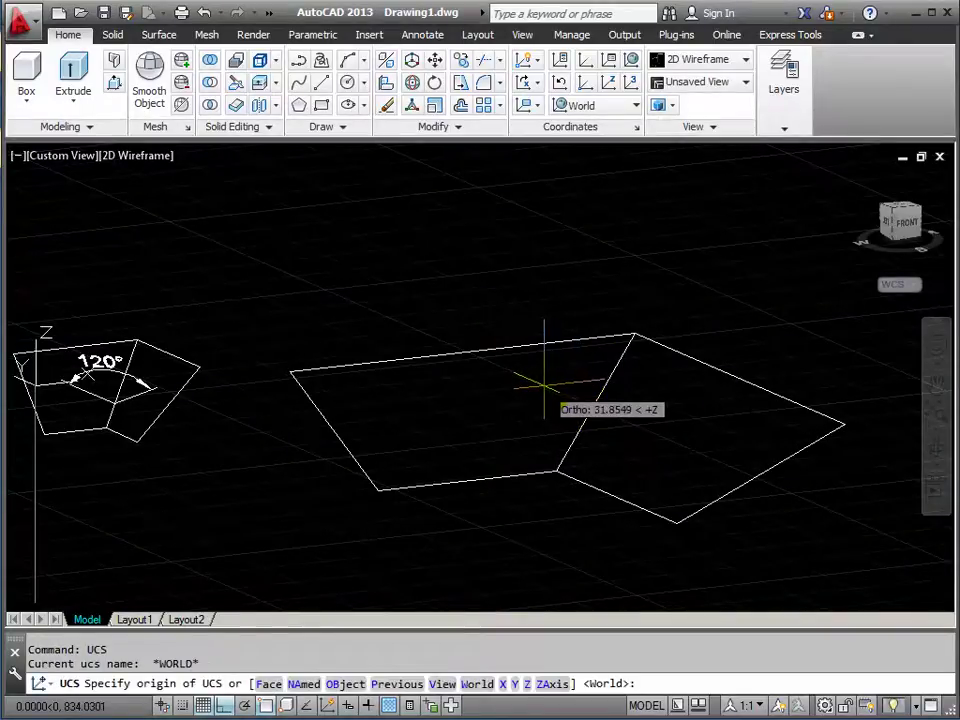
{"action": "type", "text": "3"}
{"action": "key", "text": "Return"}
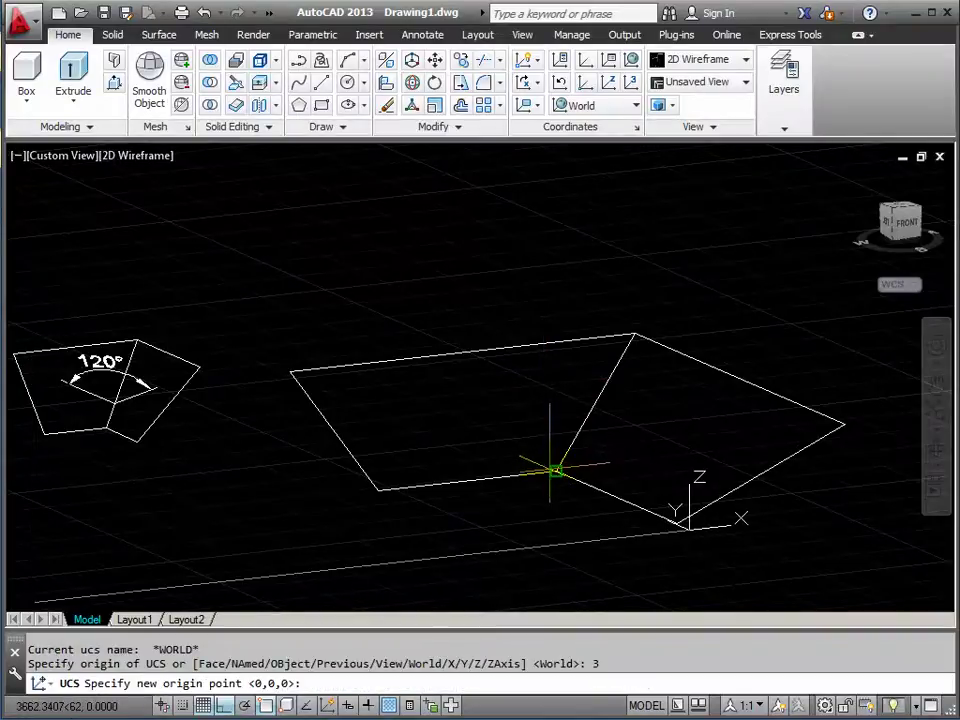
{"action": "left_click", "coordinate": [555, 470]}
{"action": "left_click", "coordinate": [635, 333]}
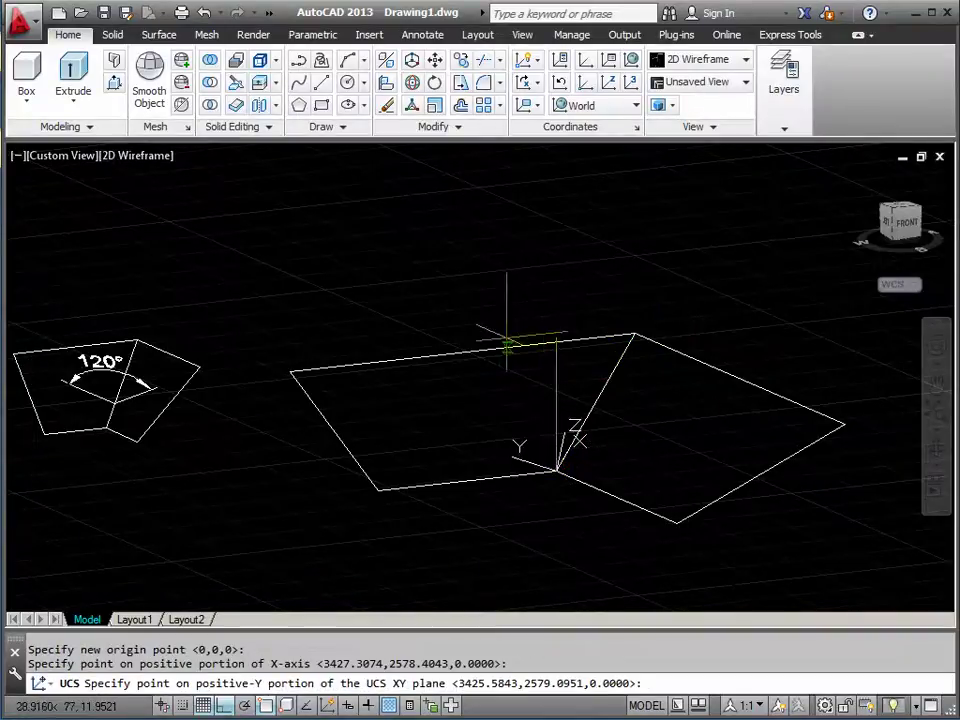
{"action": "left_click", "coordinate": [290, 370]}
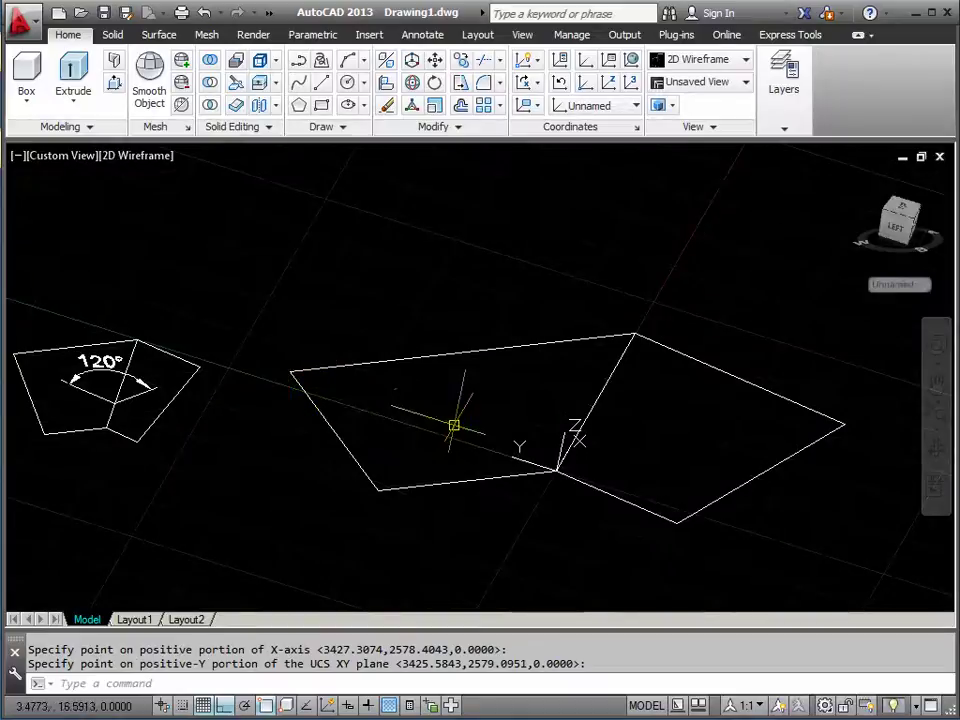
- Draw a line across the first face, starting on the shared edge and perpendicular to it
{"action": "type", "text": "l"}
{"action": "key", "text": "Return"}
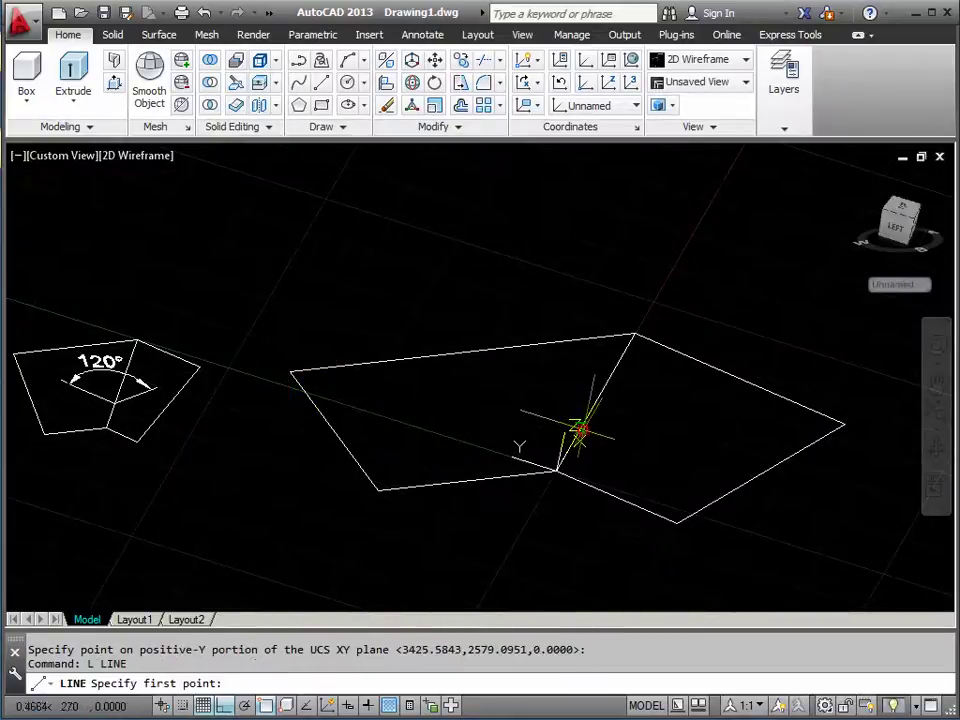
{"action": "left_click", "coordinate": [574, 429]}
{"action": "left_click", "coordinate": [508, 400]}
{"action": "key", "text": "Return"}
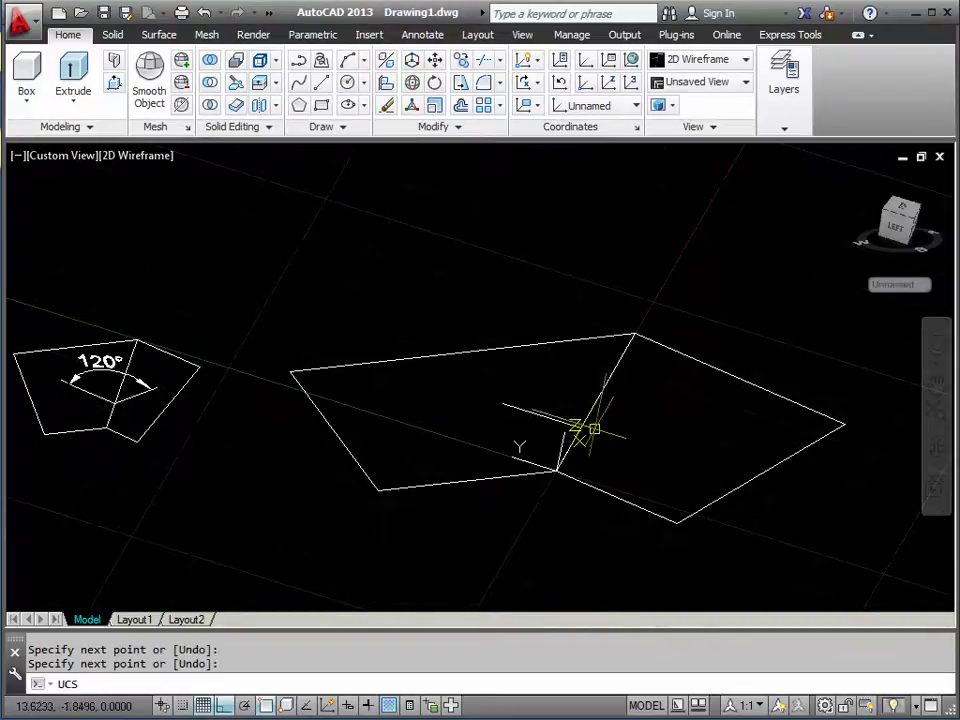
- Define a three-point UCS on the second face: origin at the shared edge's upper end, X down that edge, Y toward the outer upper corner
{"action": "type", "text": "UCS"}
{"action": "key", "text": "Return"}
{"action": "key", "text": "Return"}
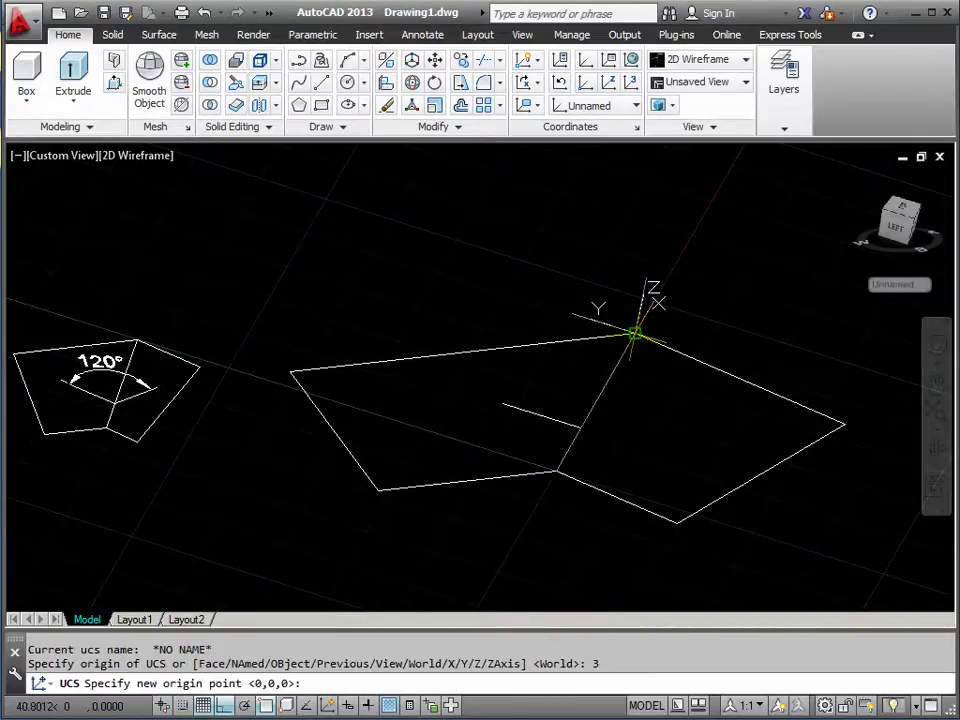
{"action": "left_click", "coordinate": [634, 334]}
{"action": "left_click", "coordinate": [572, 463]}
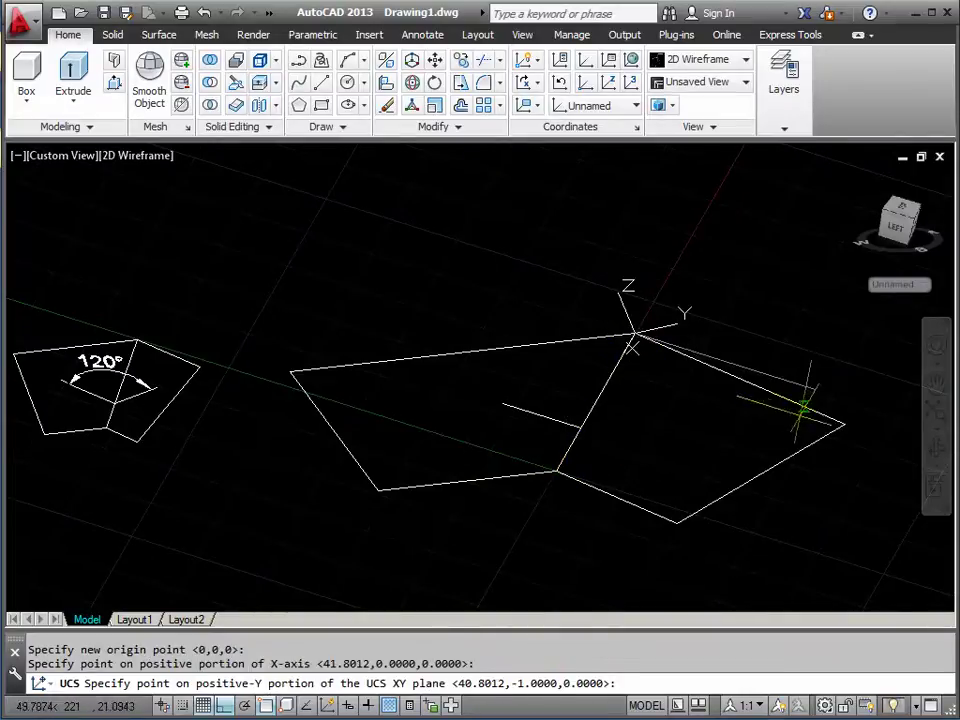
{"action": "left_click", "coordinate": [843, 423]}
- Draw a line across the second face, perpendicular to the shared edge, from the first perpendicular line's endpoint on that edge
{"action": "type", "text": "L"}
{"action": "key", "text": "Return"}
{"action": "left_click", "coordinate": [580, 428]}
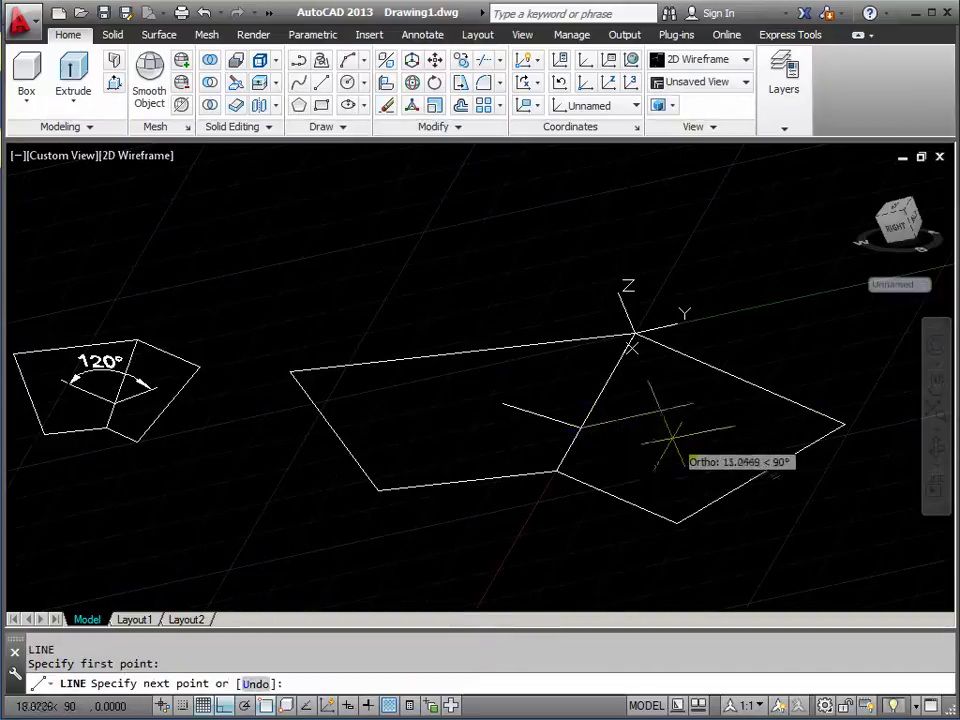
{"action": "left_click", "coordinate": [662, 420]}
{"action": "key", "text": "Return"}
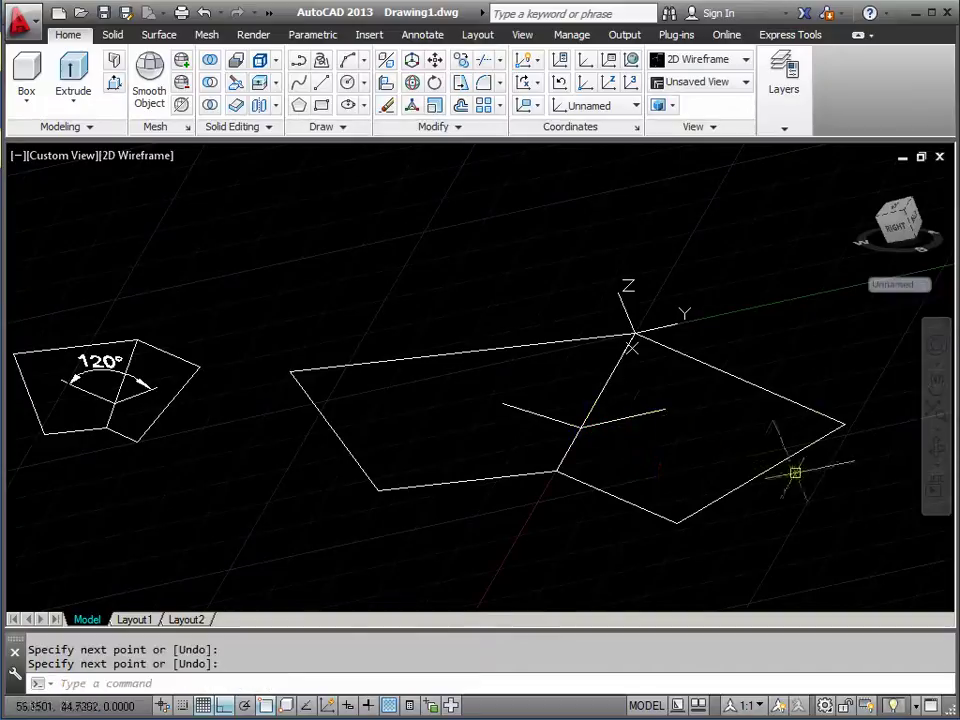
- Define a three-point UCS through the new perpendicular lines: origin at their common endpoint, X to the second line's end, Y toward the first line's end
{"action": "left_click", "coordinate": [935, 450]}
{"action": "mouse_move", "coordinate": [589, 446]}
{"action": "left_mouse_down"}
{"action": "mouse_move", "coordinate": [596, 420]}
{"action": "mouse_move", "coordinate": [628, 386]}
{"action": "mouse_move", "coordinate": [589, 448]}
{"action": "left_mouse_up"}
{"action": "right_click", "coordinate": [591, 452]}
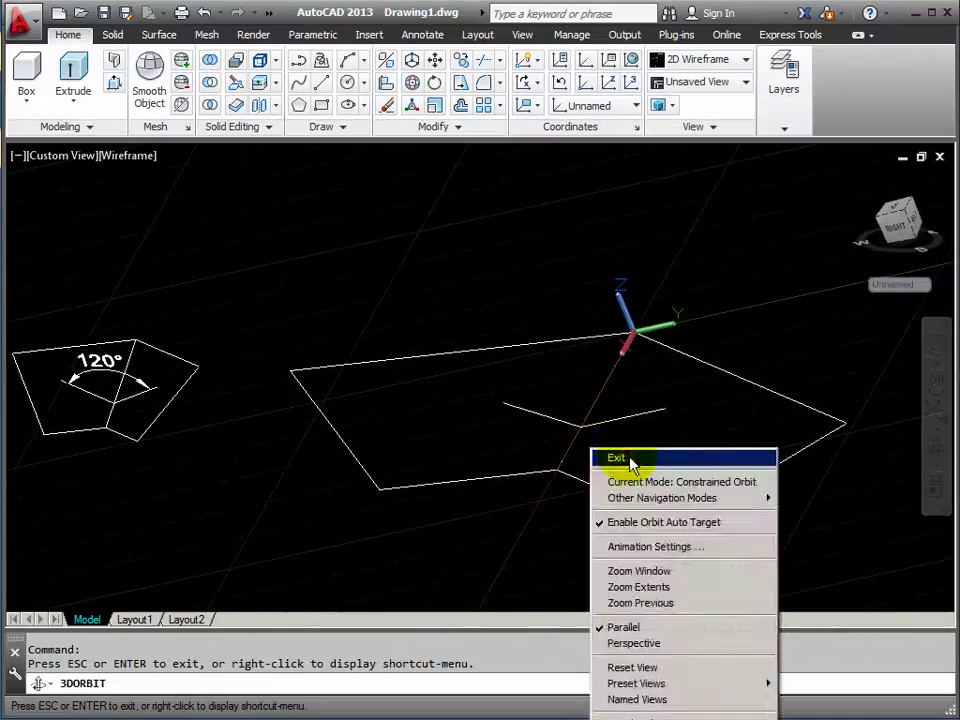
{"action": "left_click", "coordinate": [617, 458]}
{"action": "type", "text": "U"}
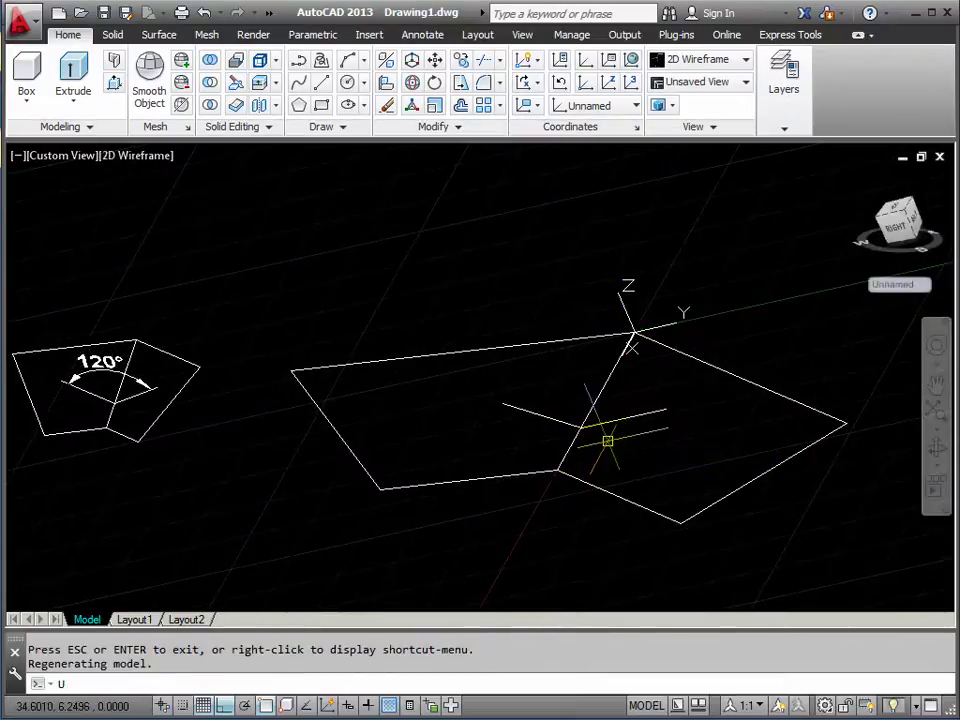
{"action": "type", "text": "CS"}
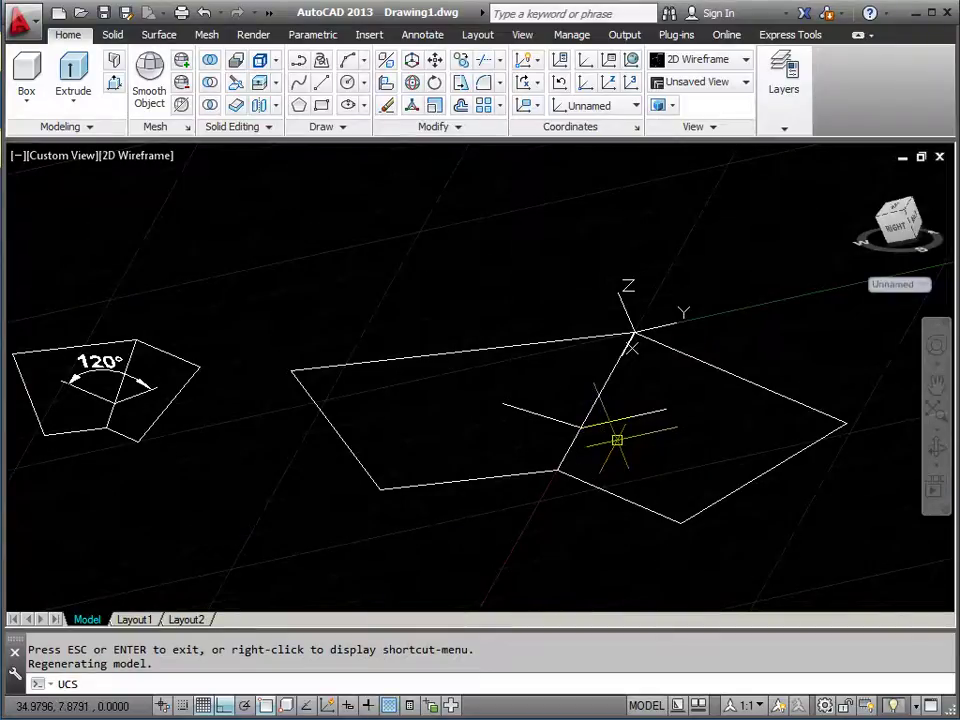
{"action": "key", "text": "Return"}
{"action": "key", "text": "Return"}
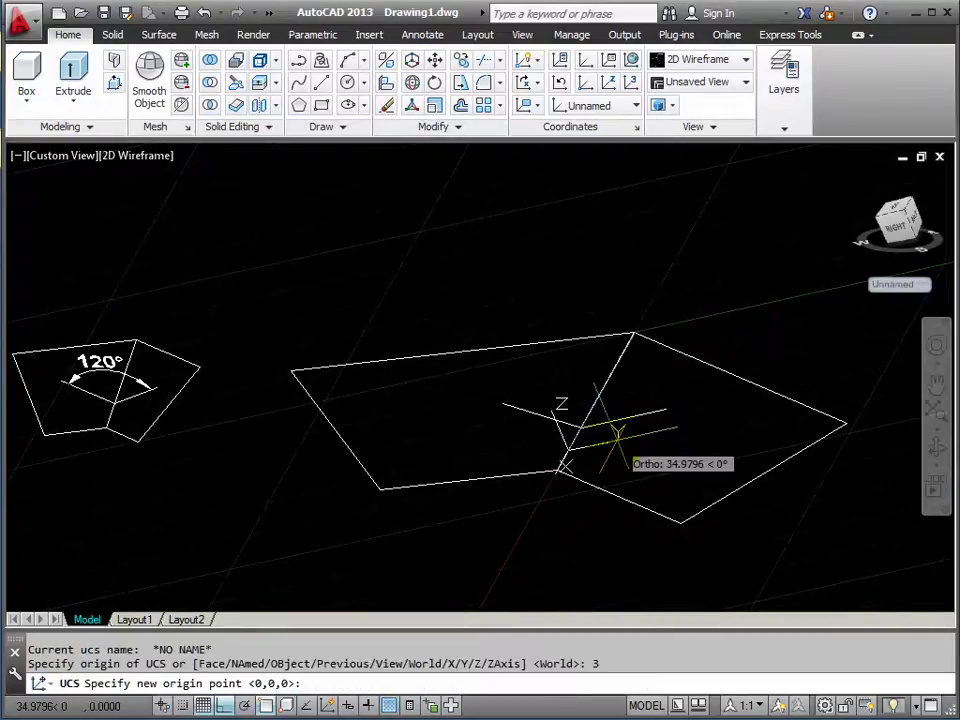
{"action": "left_click", "coordinate": [580, 428]}
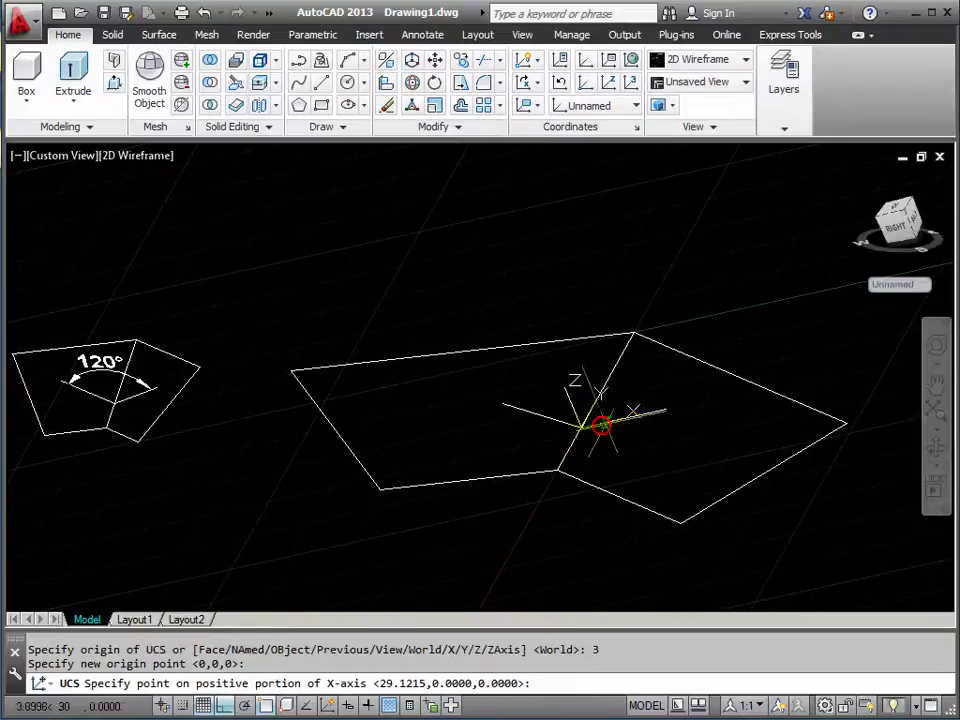
{"action": "left_click", "coordinate": [664, 408]}
{"action": "left_click", "coordinate": [501, 404]}
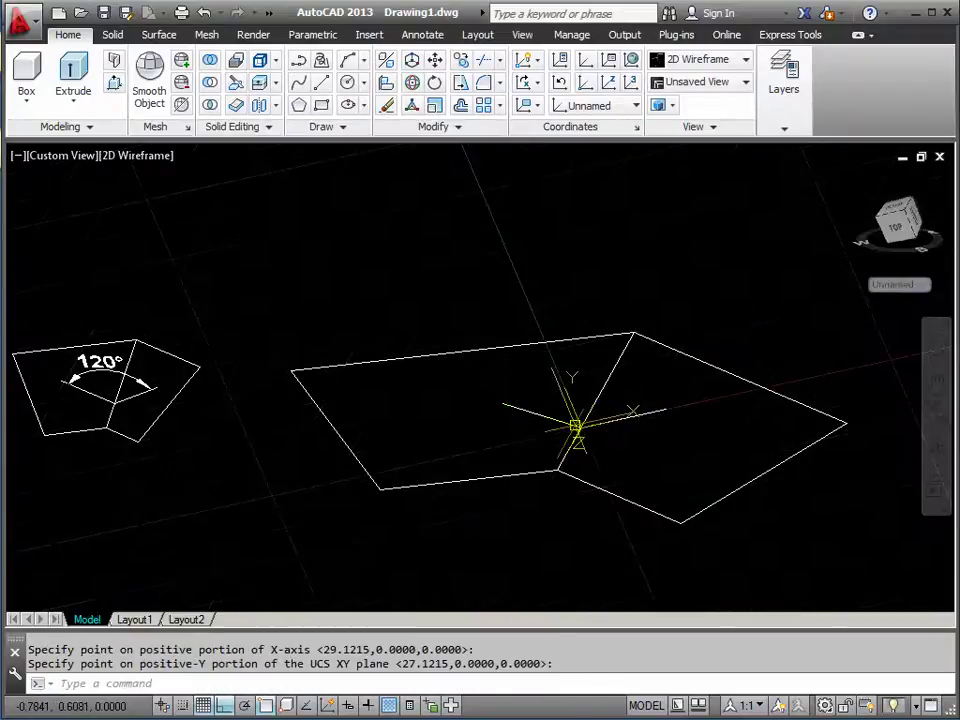
- Add an angular dimension between the two perpendicular lines, placing its arc above their common endpoint and keeping the default text
{"action": "type", "text": "DIM"}
{"action": "key", "text": "Return"}
{"action": "type", "text": "ANG"}
{"action": "key", "text": "Return"}
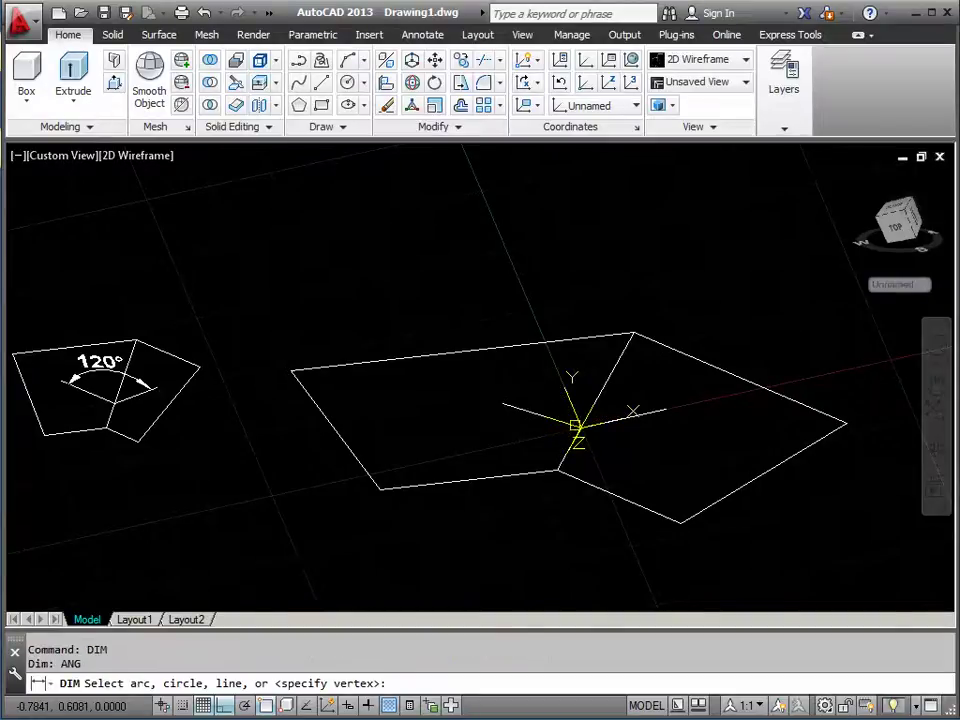
{"action": "left_click", "coordinate": [554, 418]}
{"action": "left_click", "coordinate": [606, 420]}
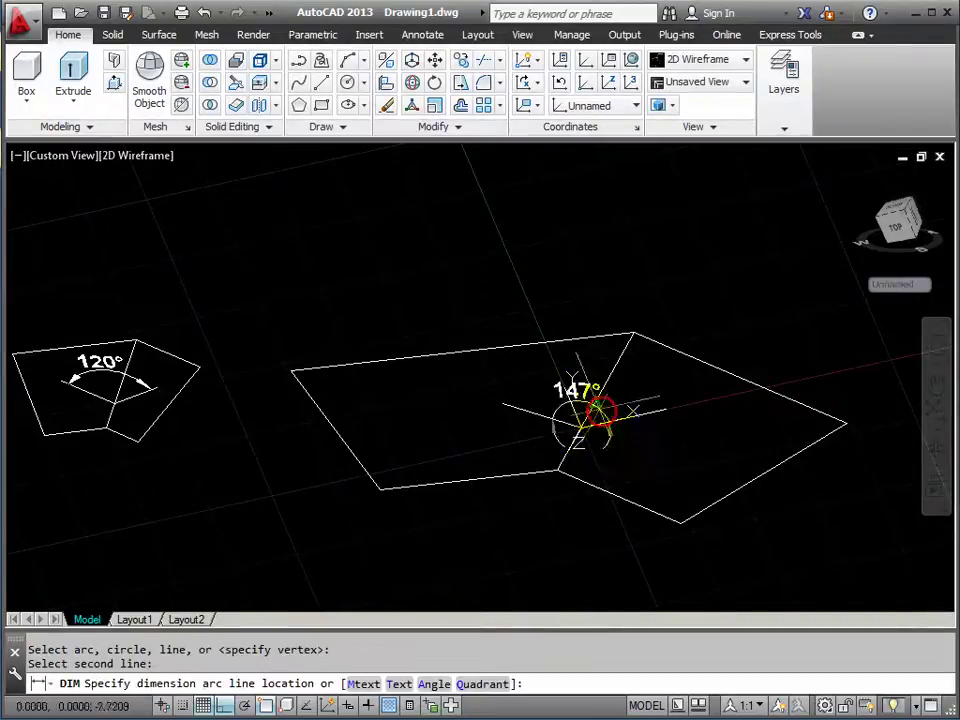
{"action": "left_click", "coordinate": [578, 386]}
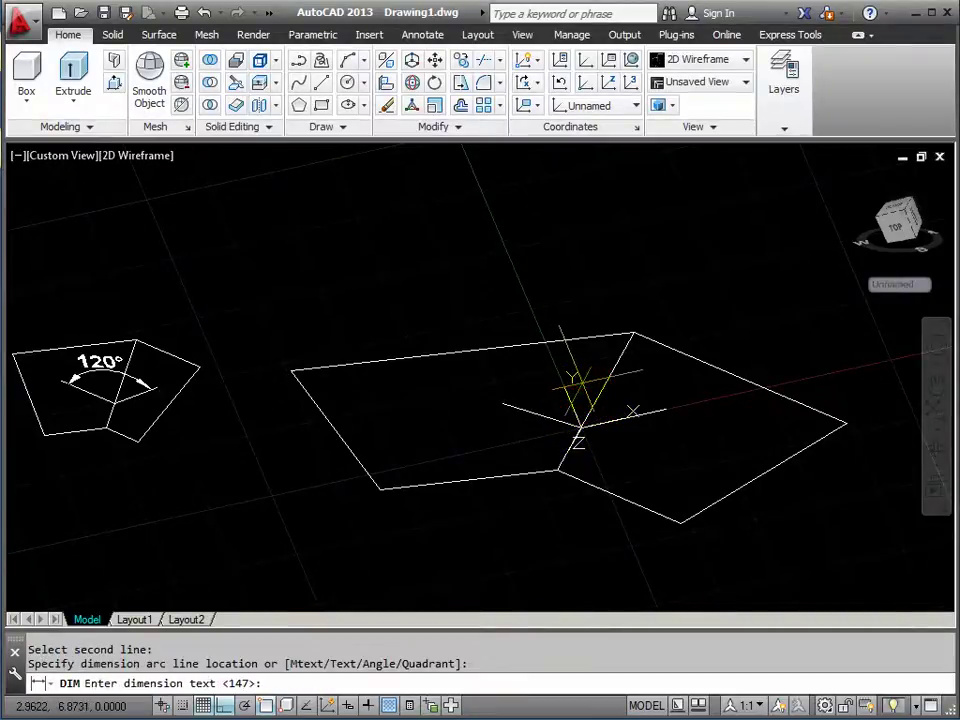
{"action": "key", "text": "Return"}
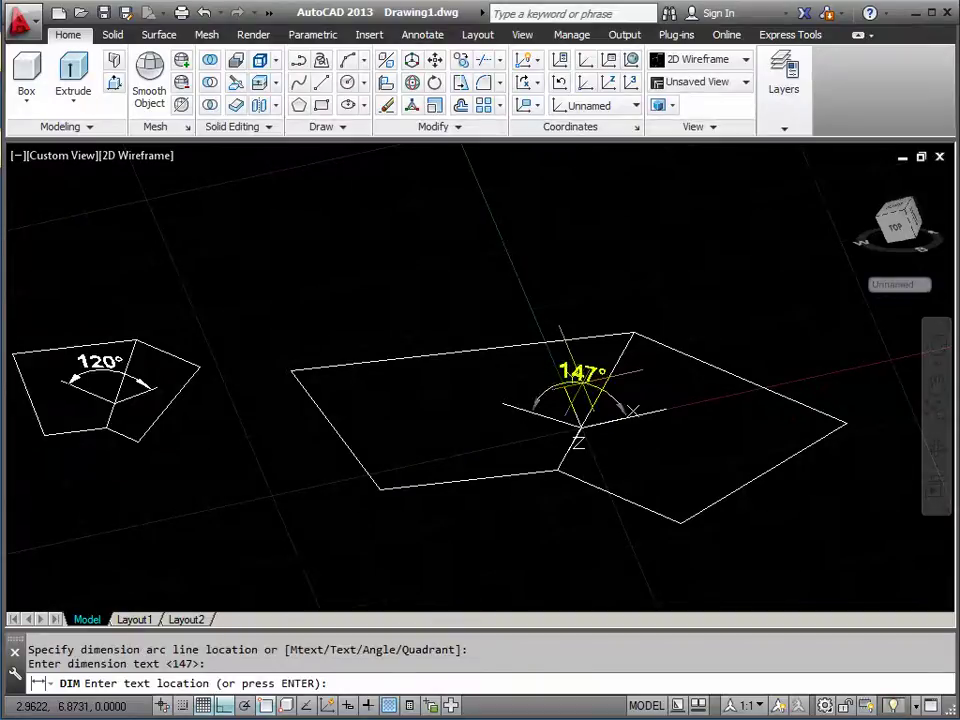
{"action": "left_click", "coordinate": [568, 385]}
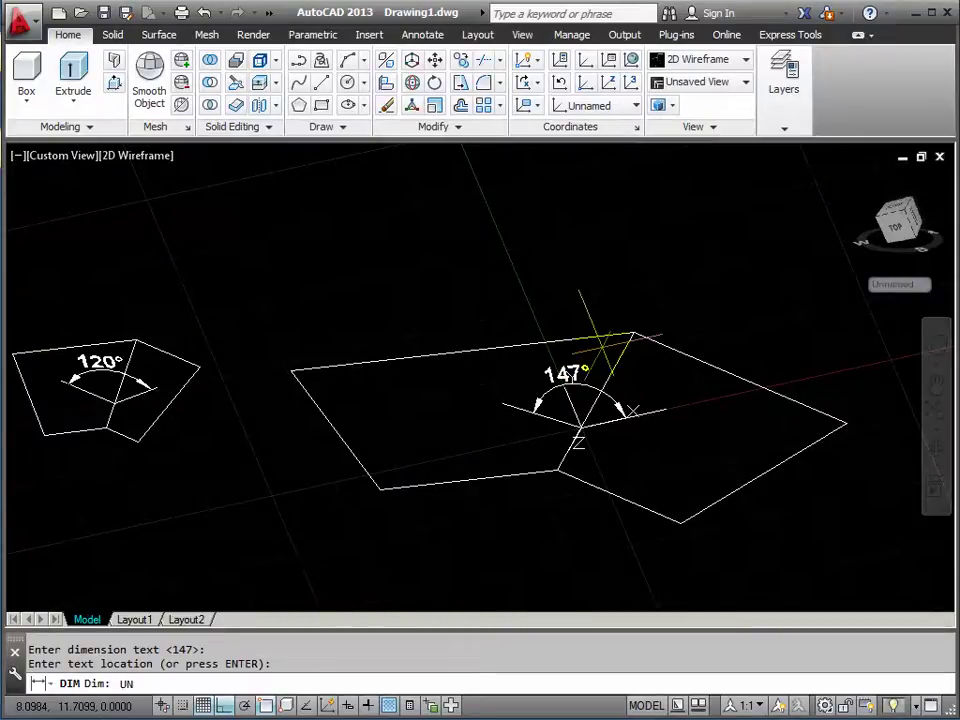
- Set the drawing units' angle precision to 0.00
{"action": "key", "text": "Return"}
{"action": "left_click", "coordinate": [518, 326]}
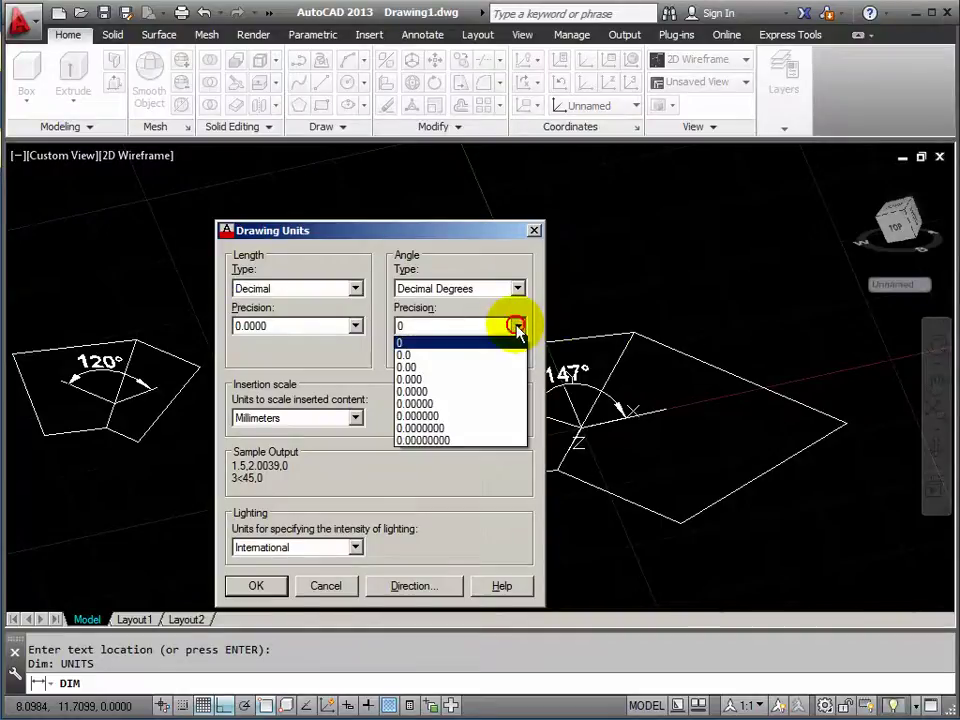
{"action": "left_click", "coordinate": [418, 368]}
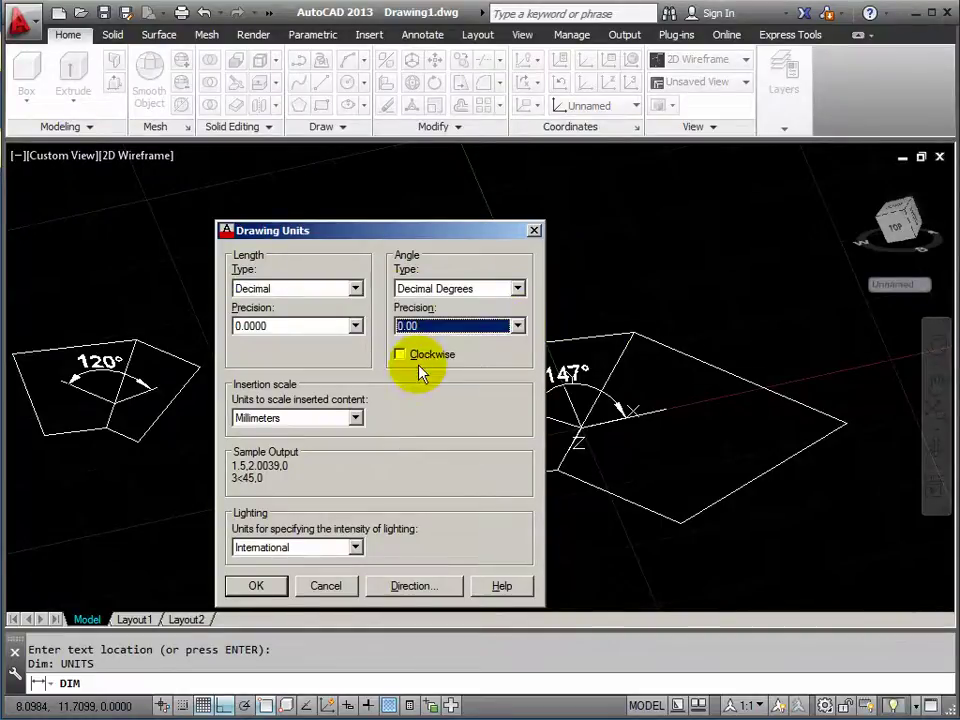
{"action": "left_click", "coordinate": [262, 586]}
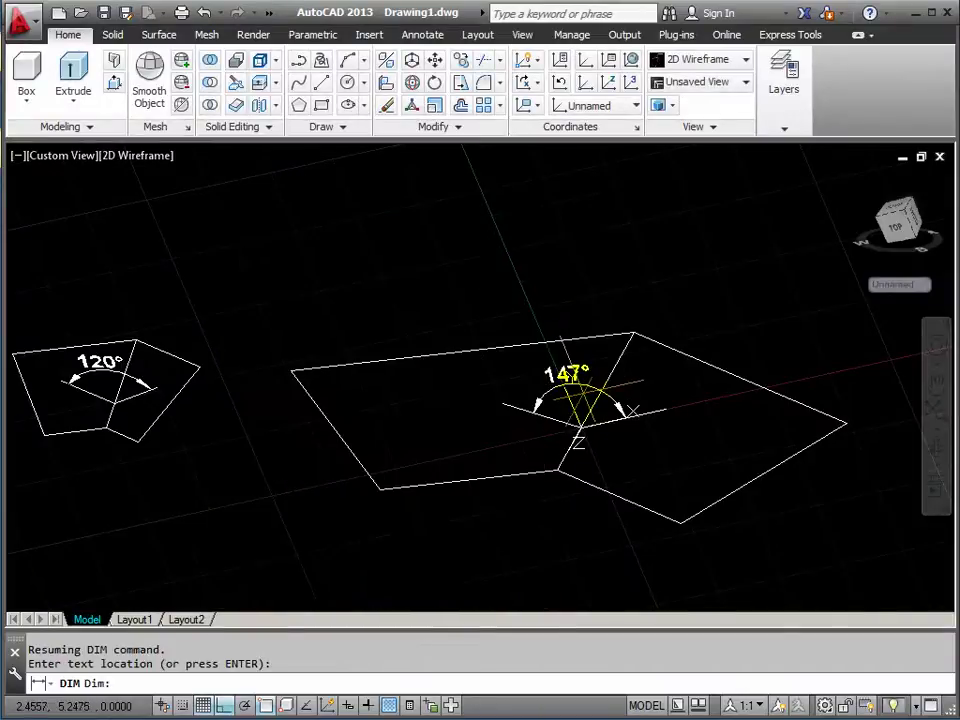
- Try to update the new angular dimension to the changed precision
{"action": "type", "text": "UI"}
{"action": "key", "text": "Return"}
{"action": "type", "text": "UP"}
{"action": "key", "text": "Return"}
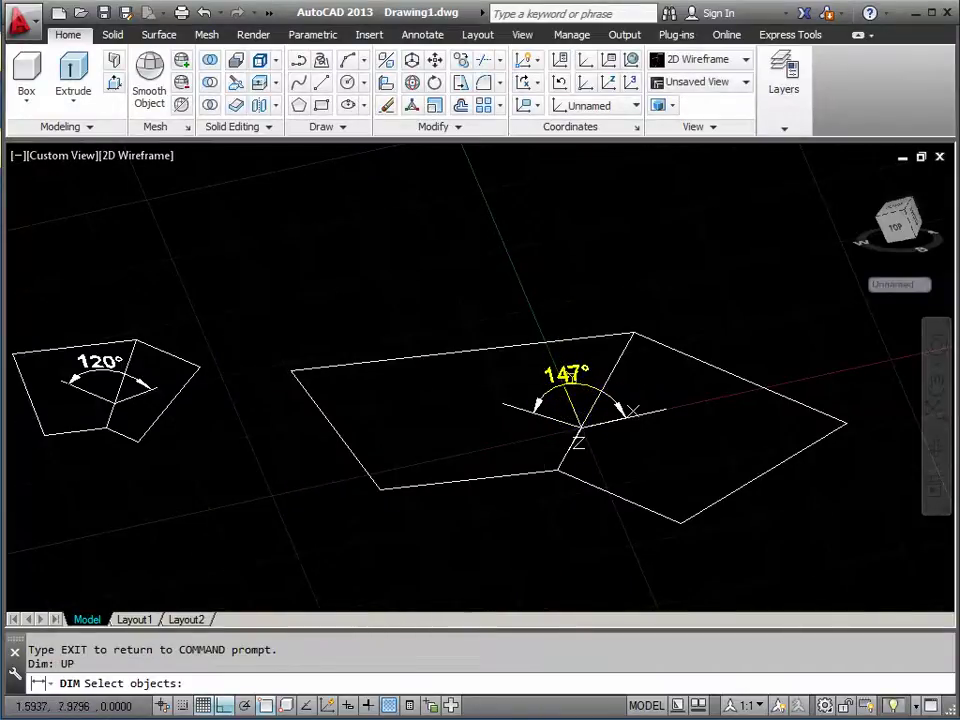
{"action": "left_click", "coordinate": [571, 375]}
{"action": "key", "text": "Return"}
{"action": "key", "text": "Escape"}
{"action": "key", "text": "Escape"}
- Erase the angular dimension between the two perpendicular lines
{"action": "type", "text": "E"}
{"action": "key", "text": "Return"}
{"action": "left_click", "coordinate": [585, 397]}
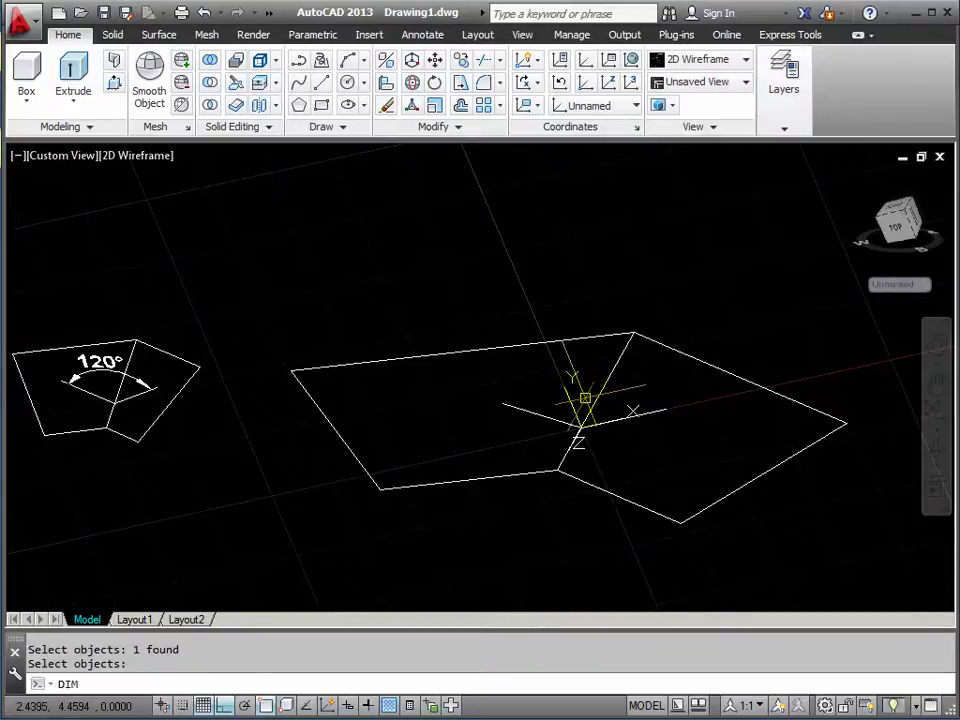
{"action": "key", "text": "Return"}
{"action": "key", "text": "Return"}
{"action": "key", "text": "Escape"}
{"action": "key", "text": "Escape"}
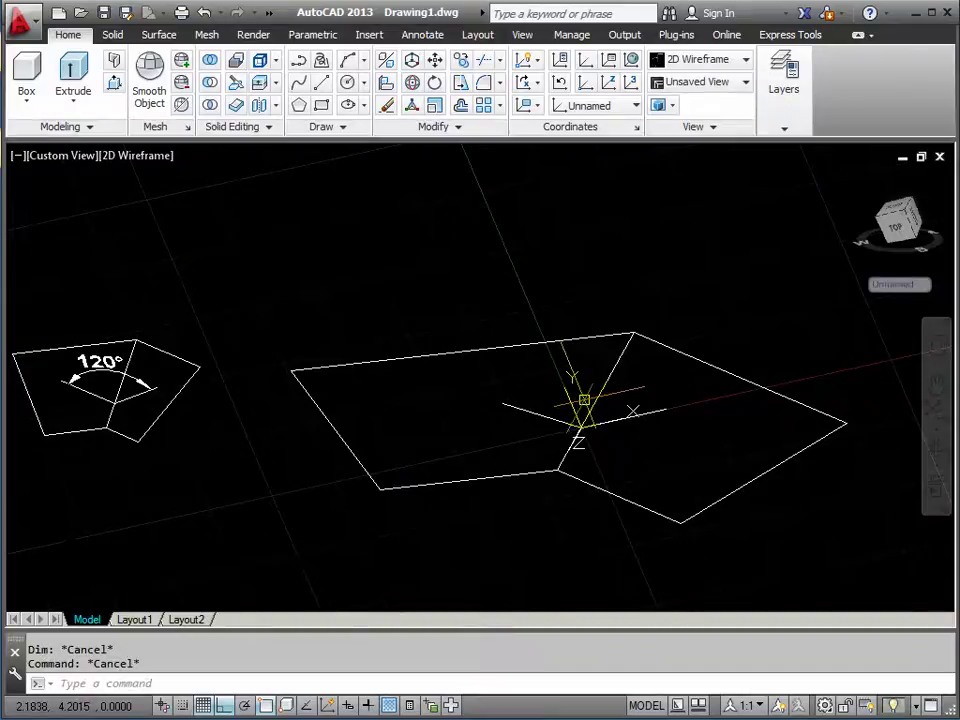
- Modify the ISO-25 dimension style so that angular dimensions use a precision of 0.00
{"action": "key", "text": "Return"}
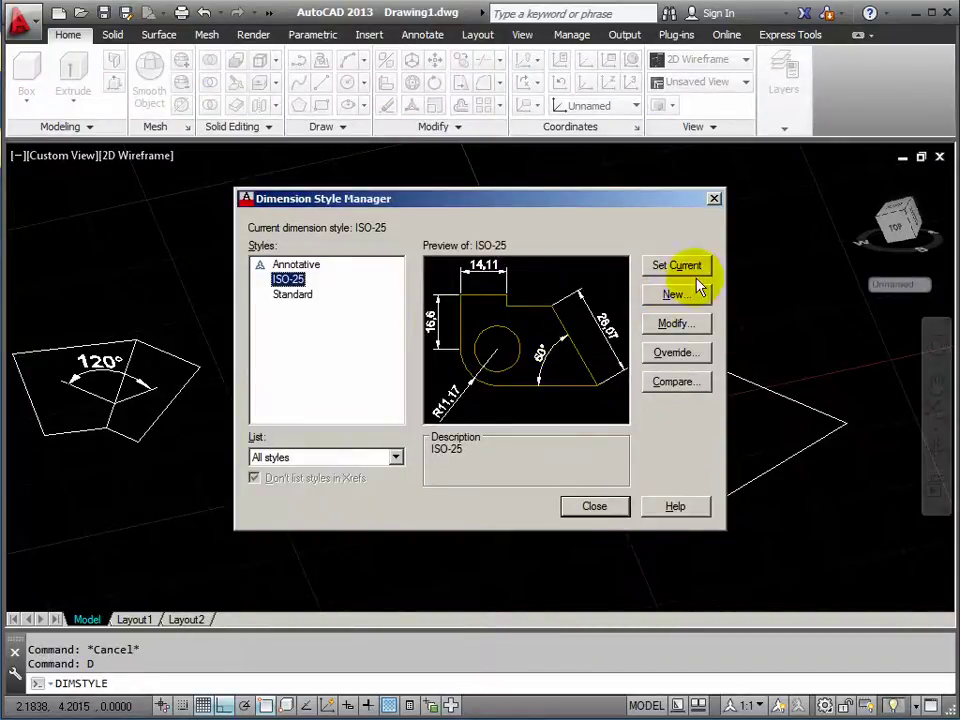
{"action": "left_click", "coordinate": [676, 325]}
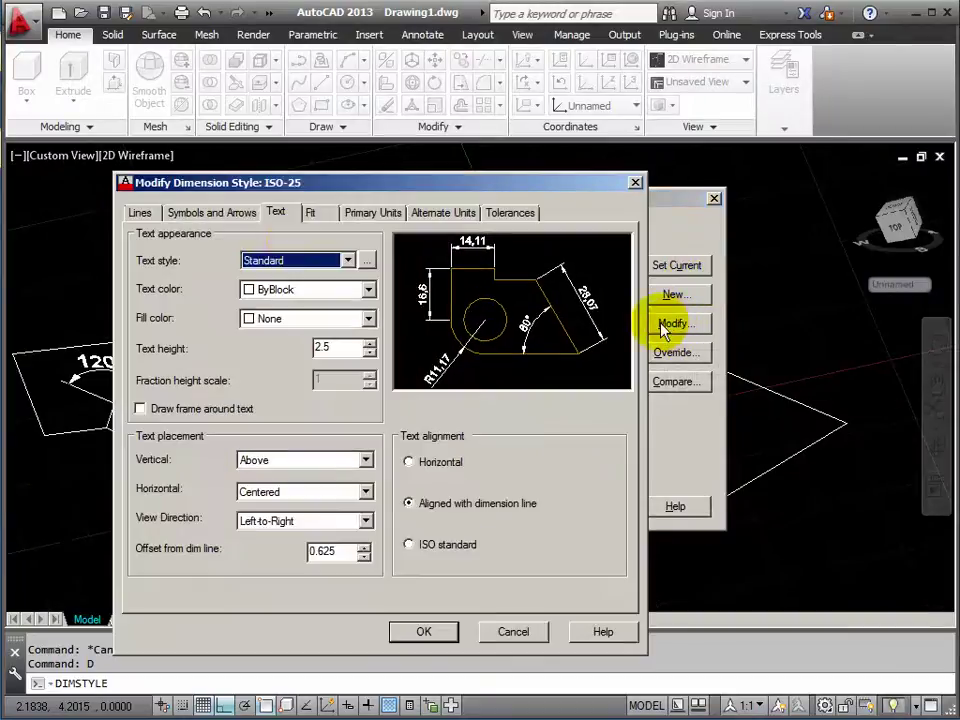
{"action": "left_click", "coordinate": [368, 213]}
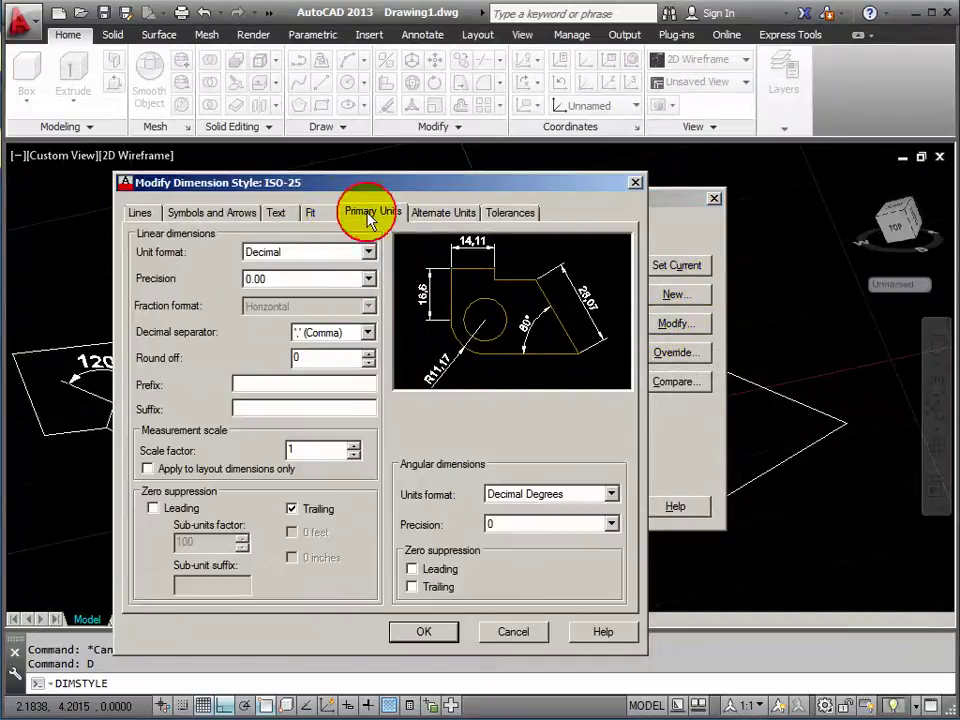
{"action": "left_click", "coordinate": [611, 524]}
{"action": "left_click", "coordinate": [534, 561]}
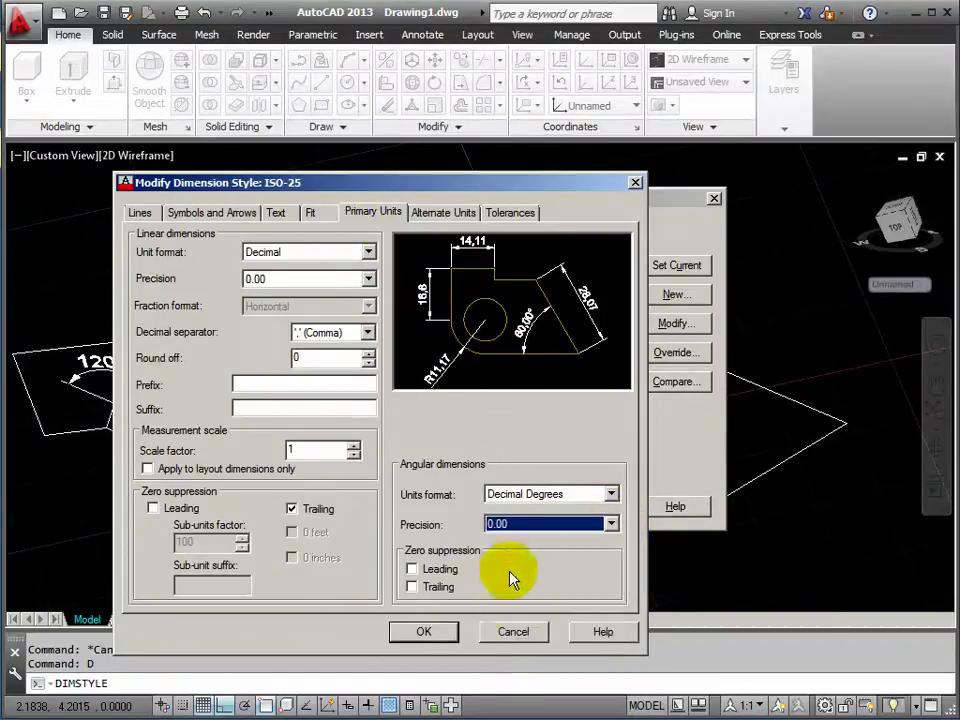
{"action": "left_click", "coordinate": [432, 631]}
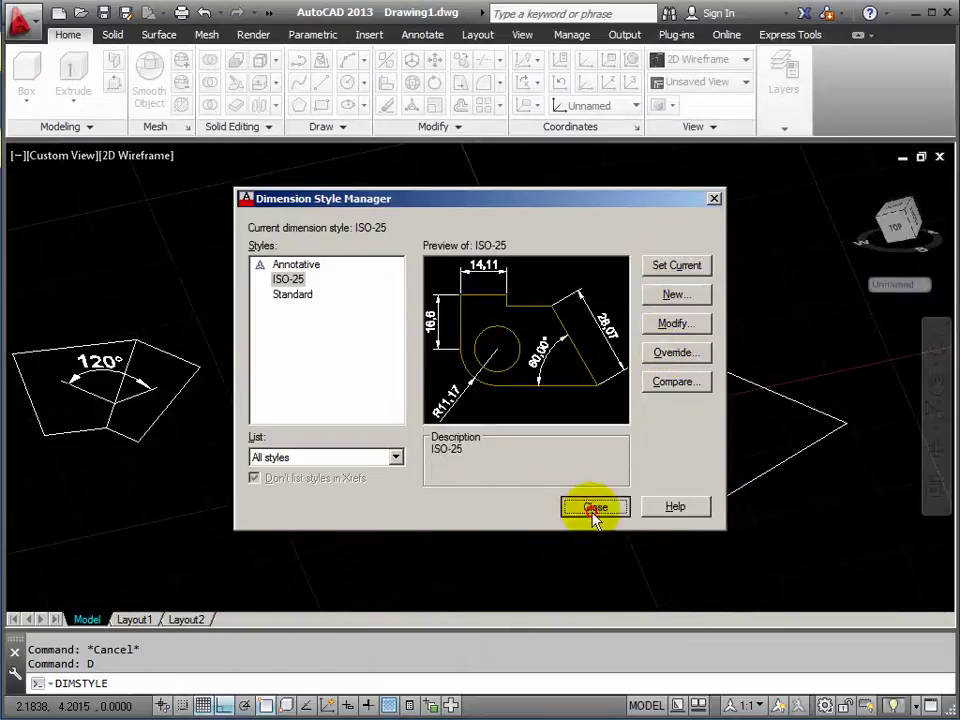
{"action": "left_click", "coordinate": [594, 508]}
- Dimension the angle between the second and first perpendicular lines again, keeping the default text and placing it above the arc
{"action": "type", "text": "DIM"}
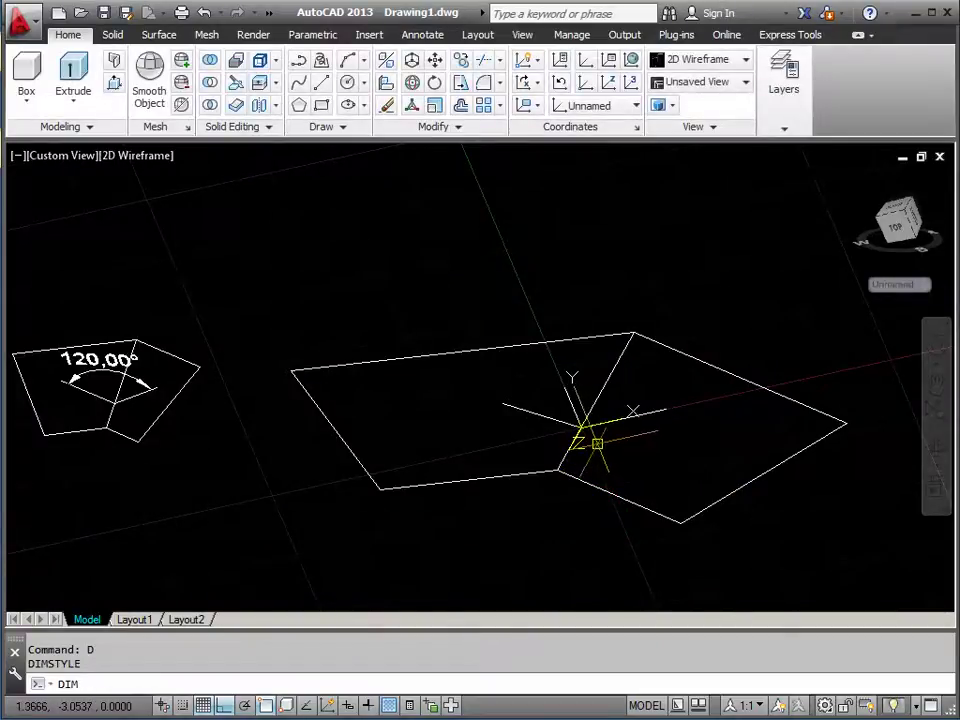
{"action": "key", "text": "Return"}
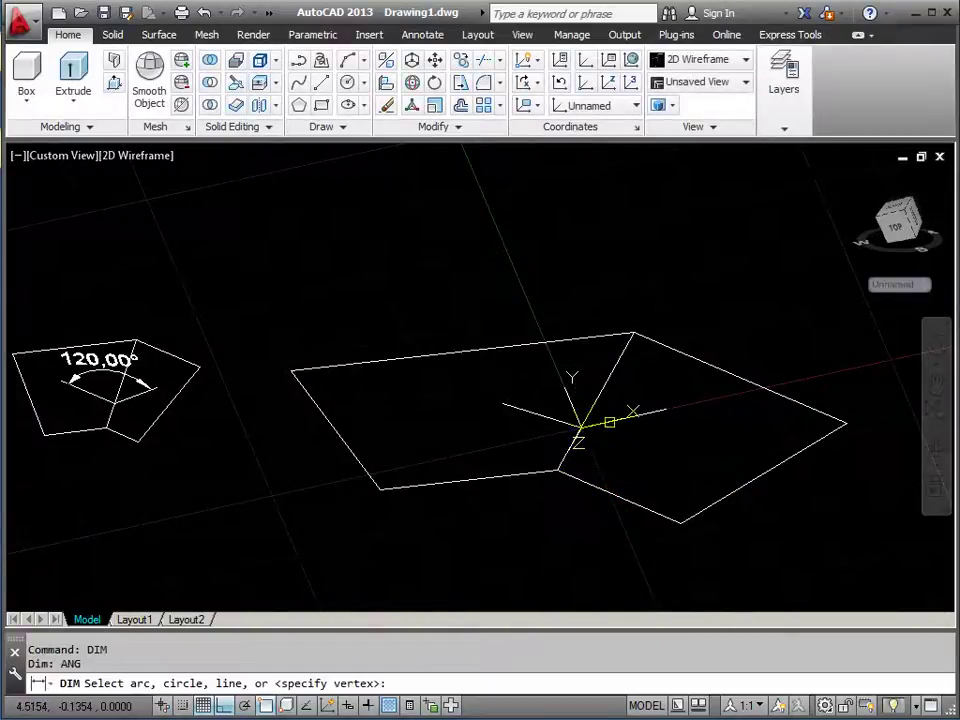
{"action": "left_click", "coordinate": [609, 423]}
{"action": "left_click", "coordinate": [551, 411]}
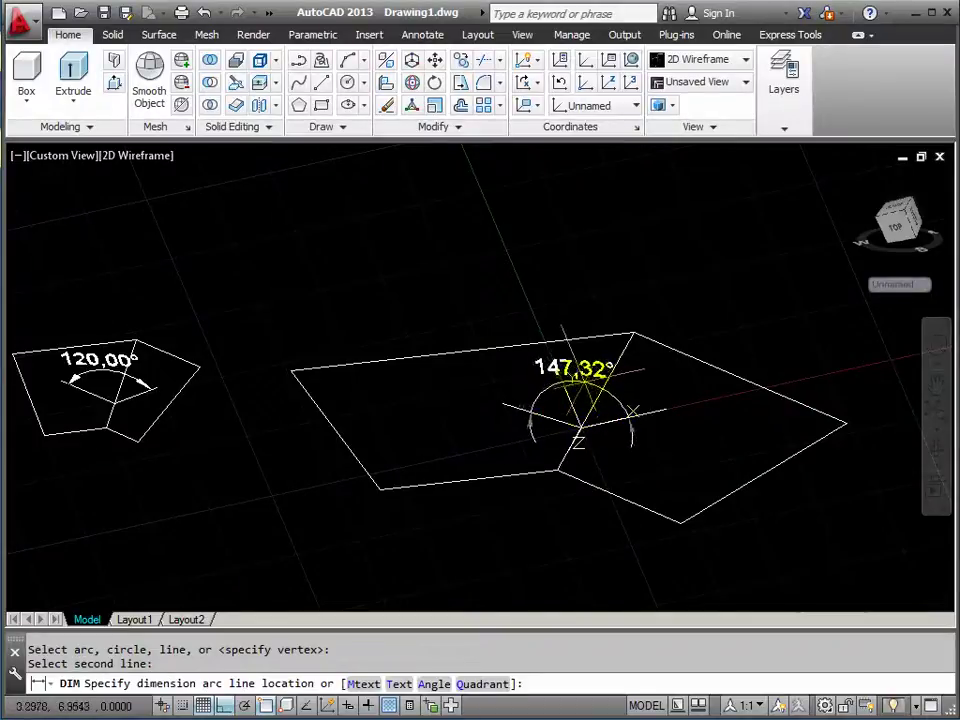
{"action": "type", "text": "t"}
{"action": "key", "text": "Return"}
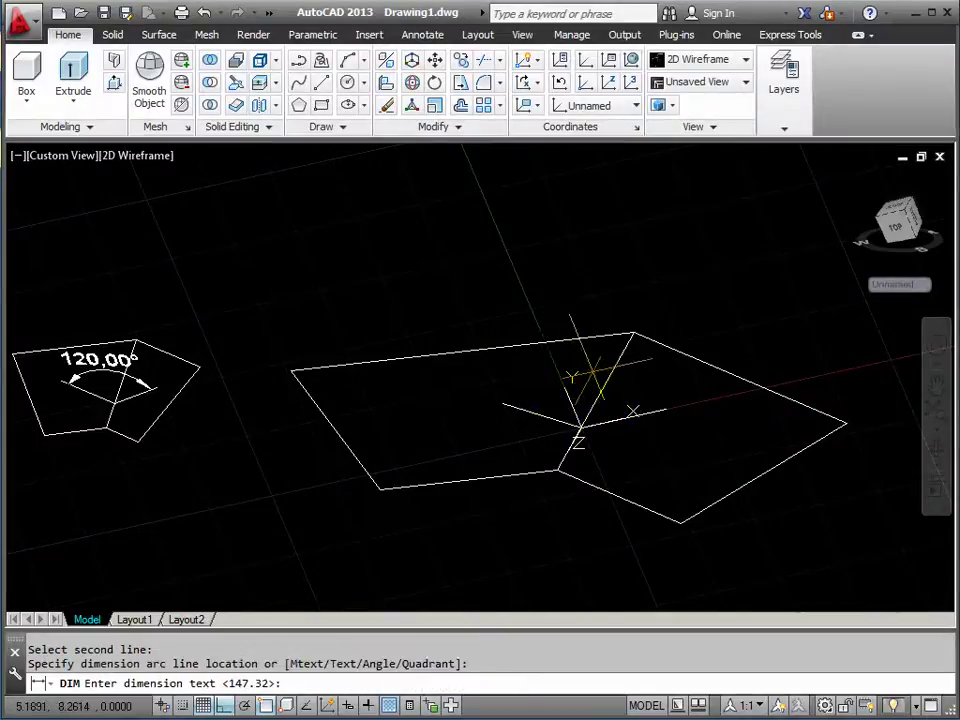
{"action": "key", "text": "Return"}
{"action": "left_click", "coordinate": [590, 409]}
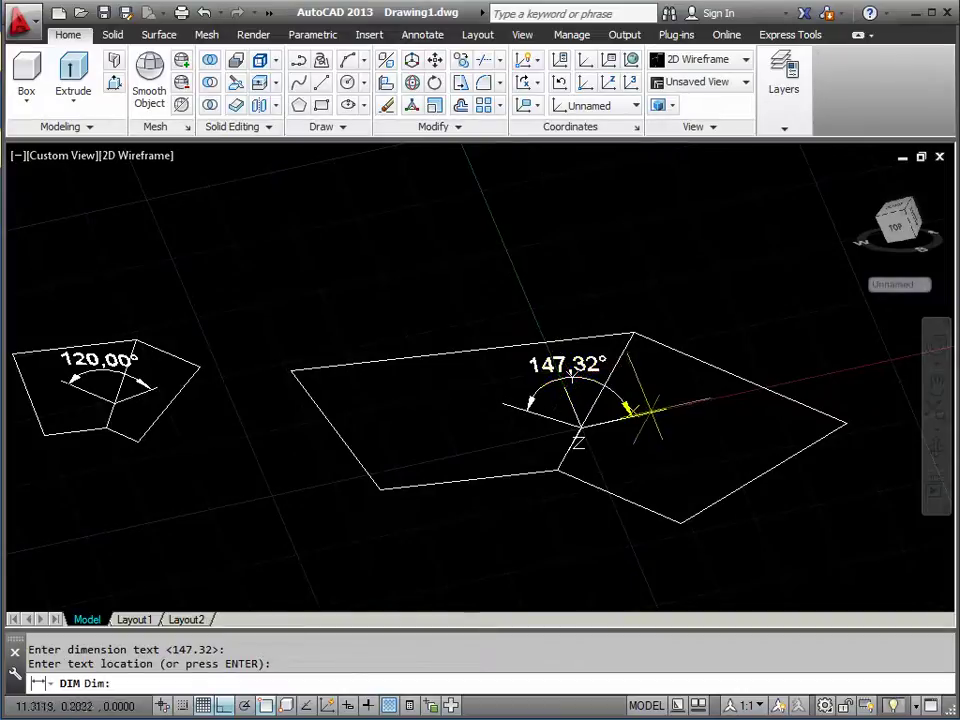